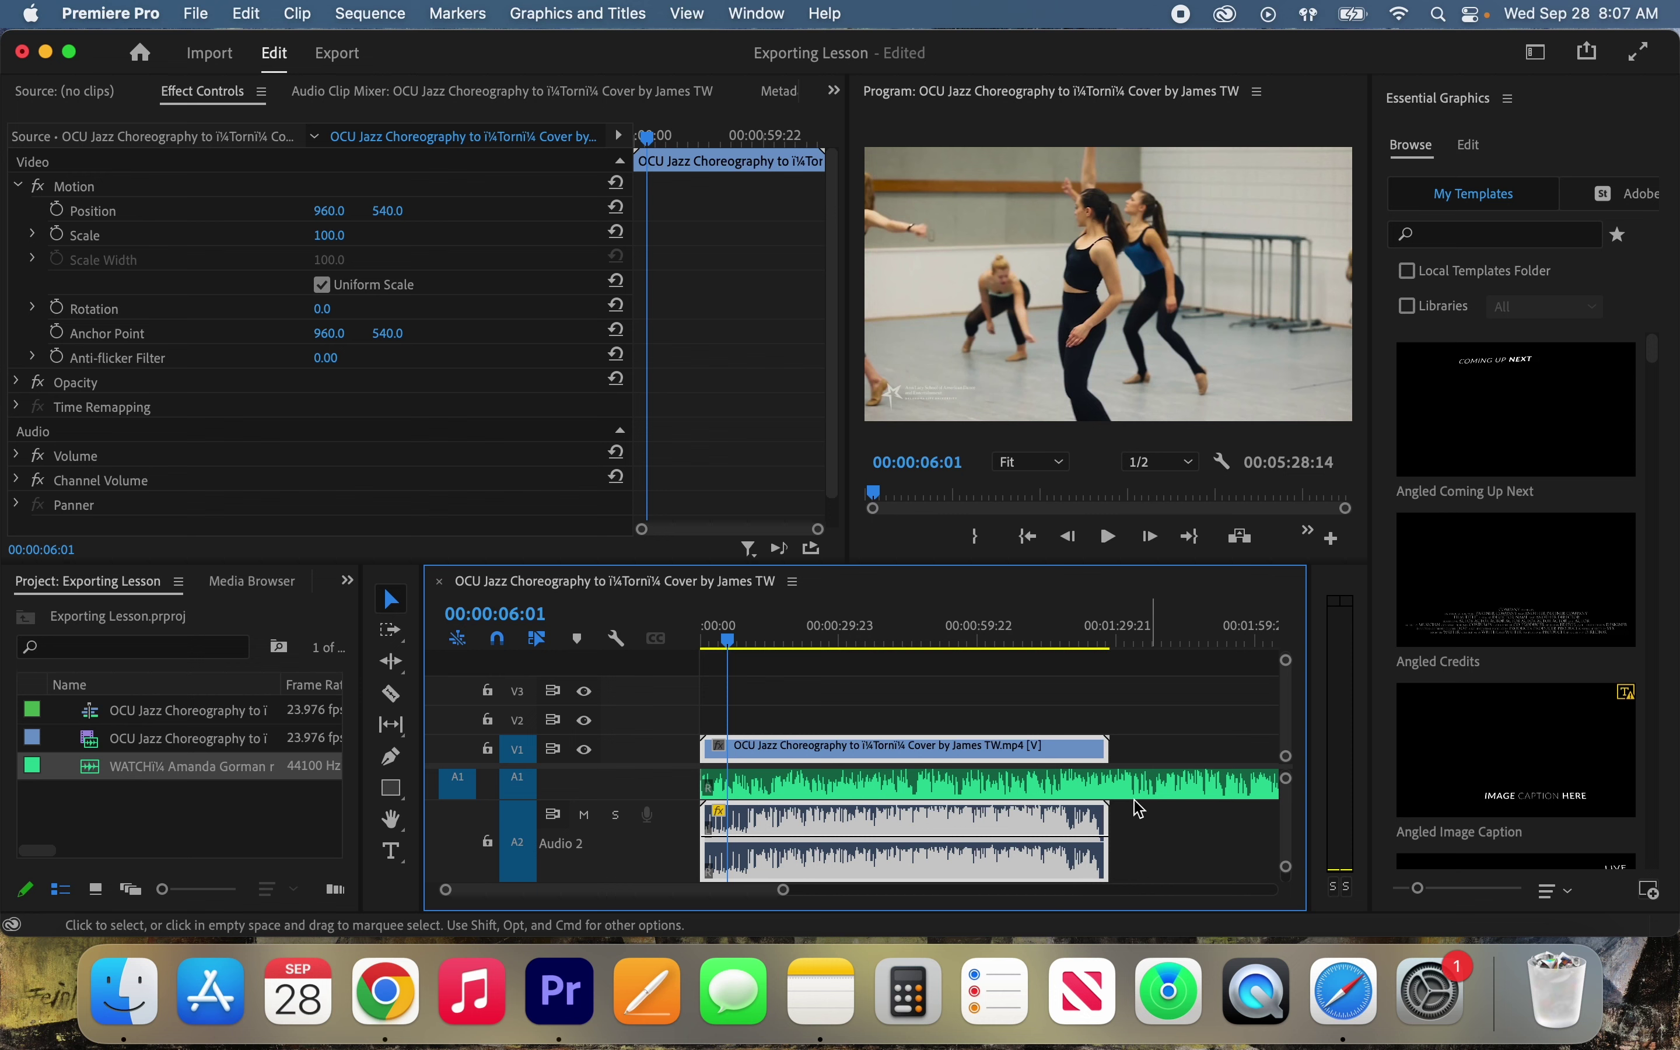
- Play the opening of the sequence from about 00:00:05:01 to check how the two audio tracks sound together
click(759, 642)
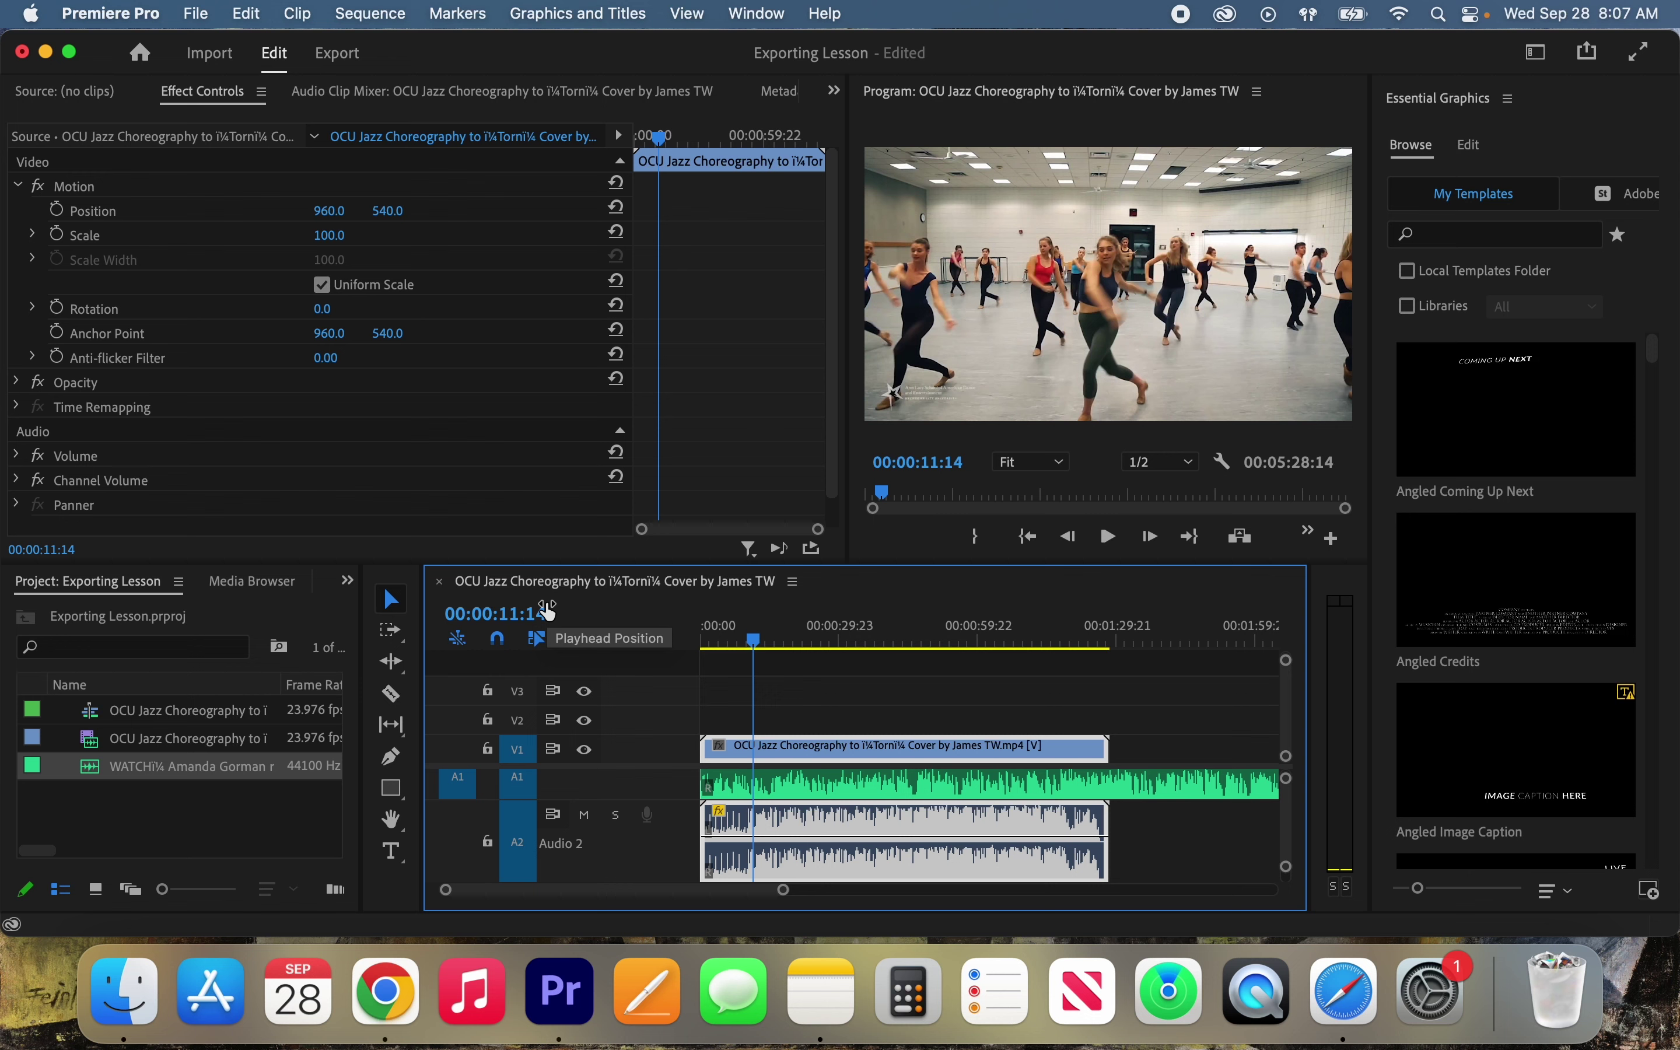
scroll(863, 860, up, 2)
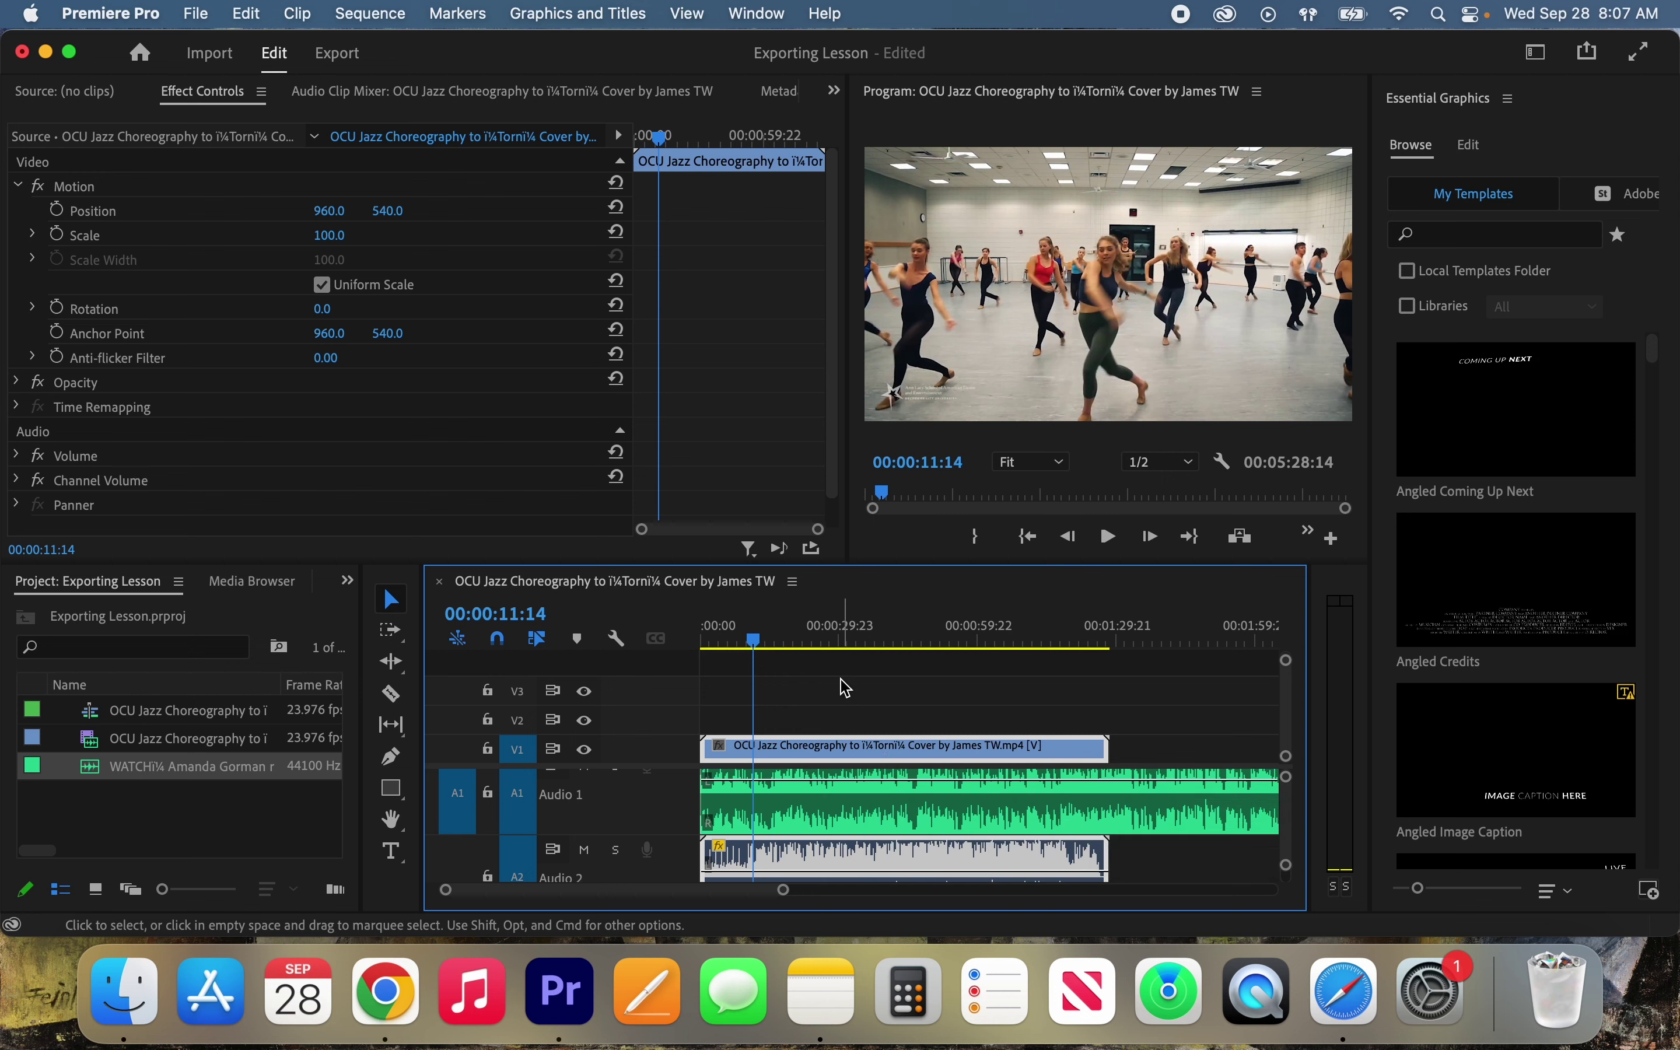
click(745, 635)
drag(747, 636, 726, 638)
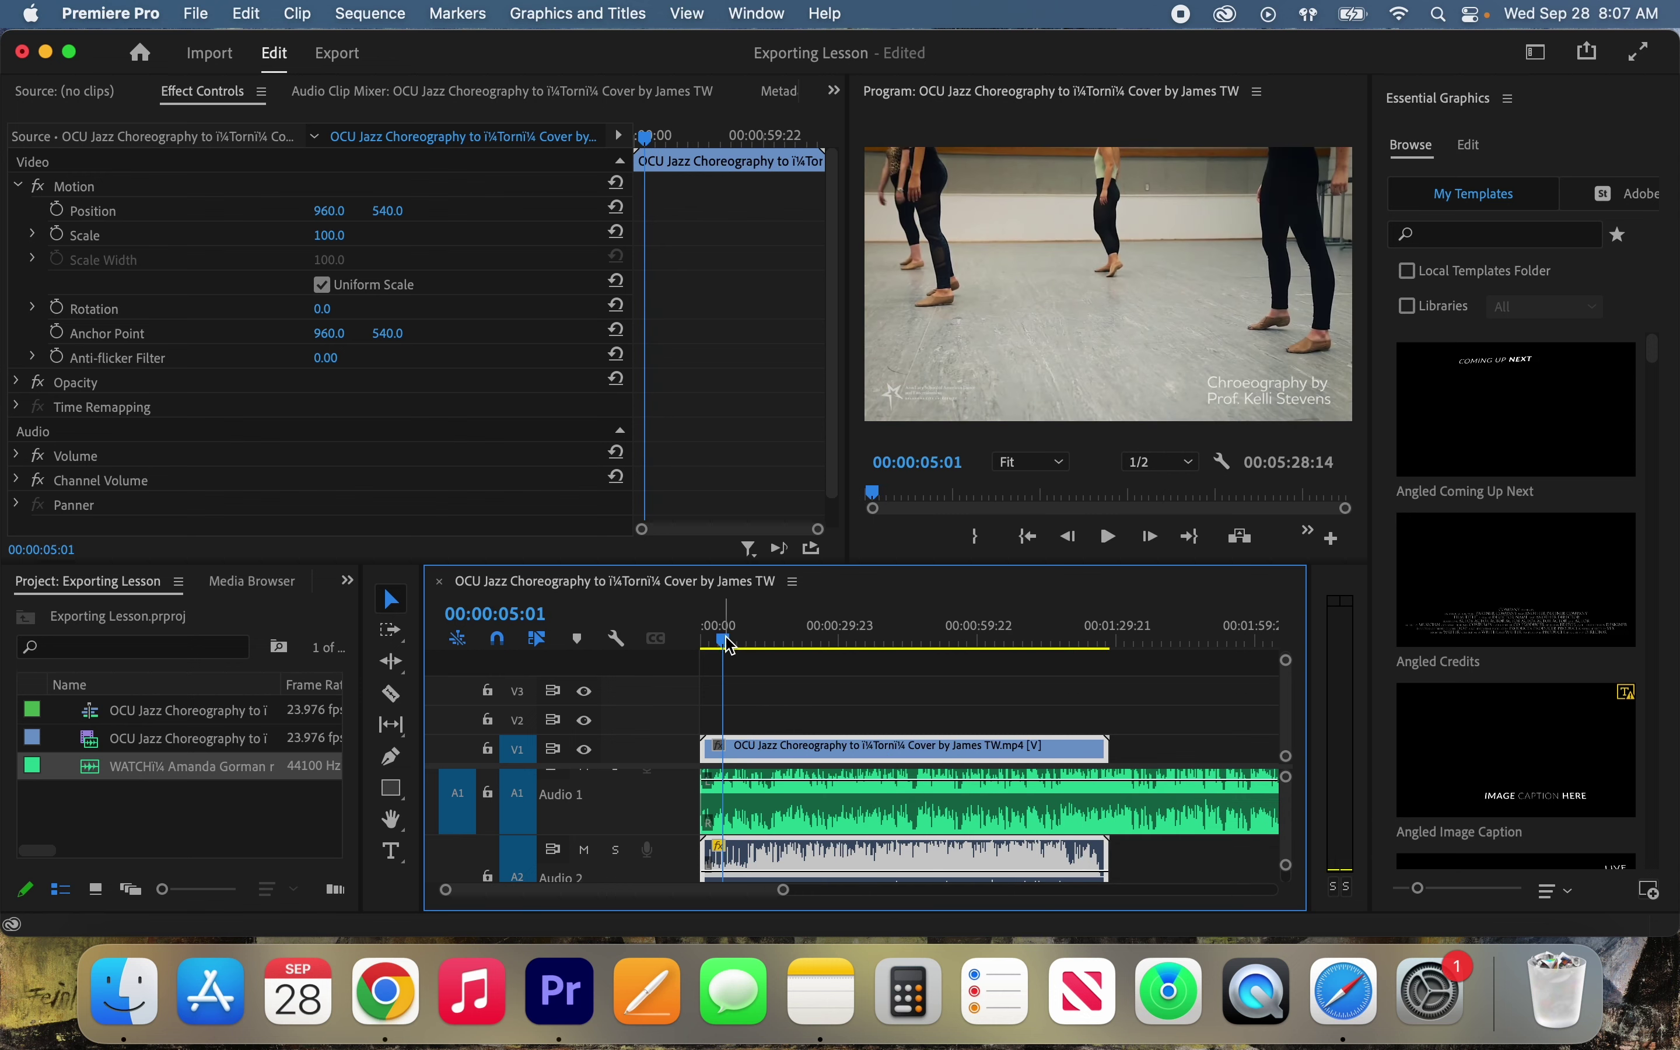
key(space)
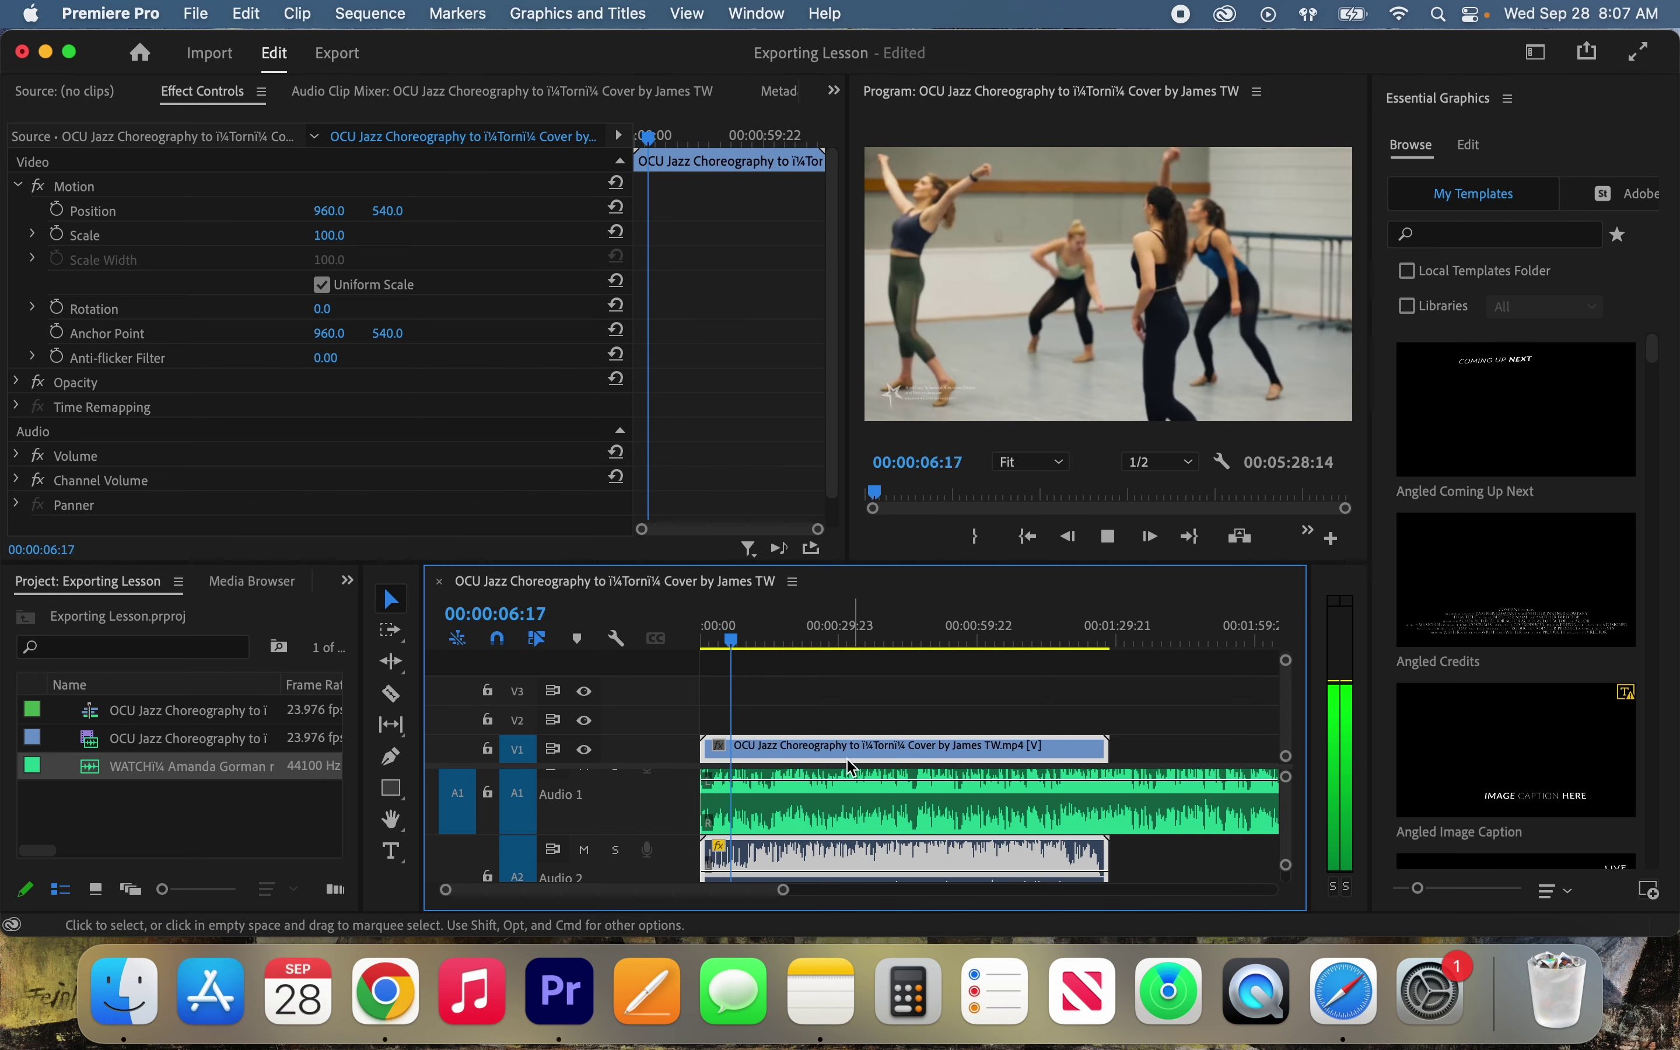
scroll(895, 819, down, 2)
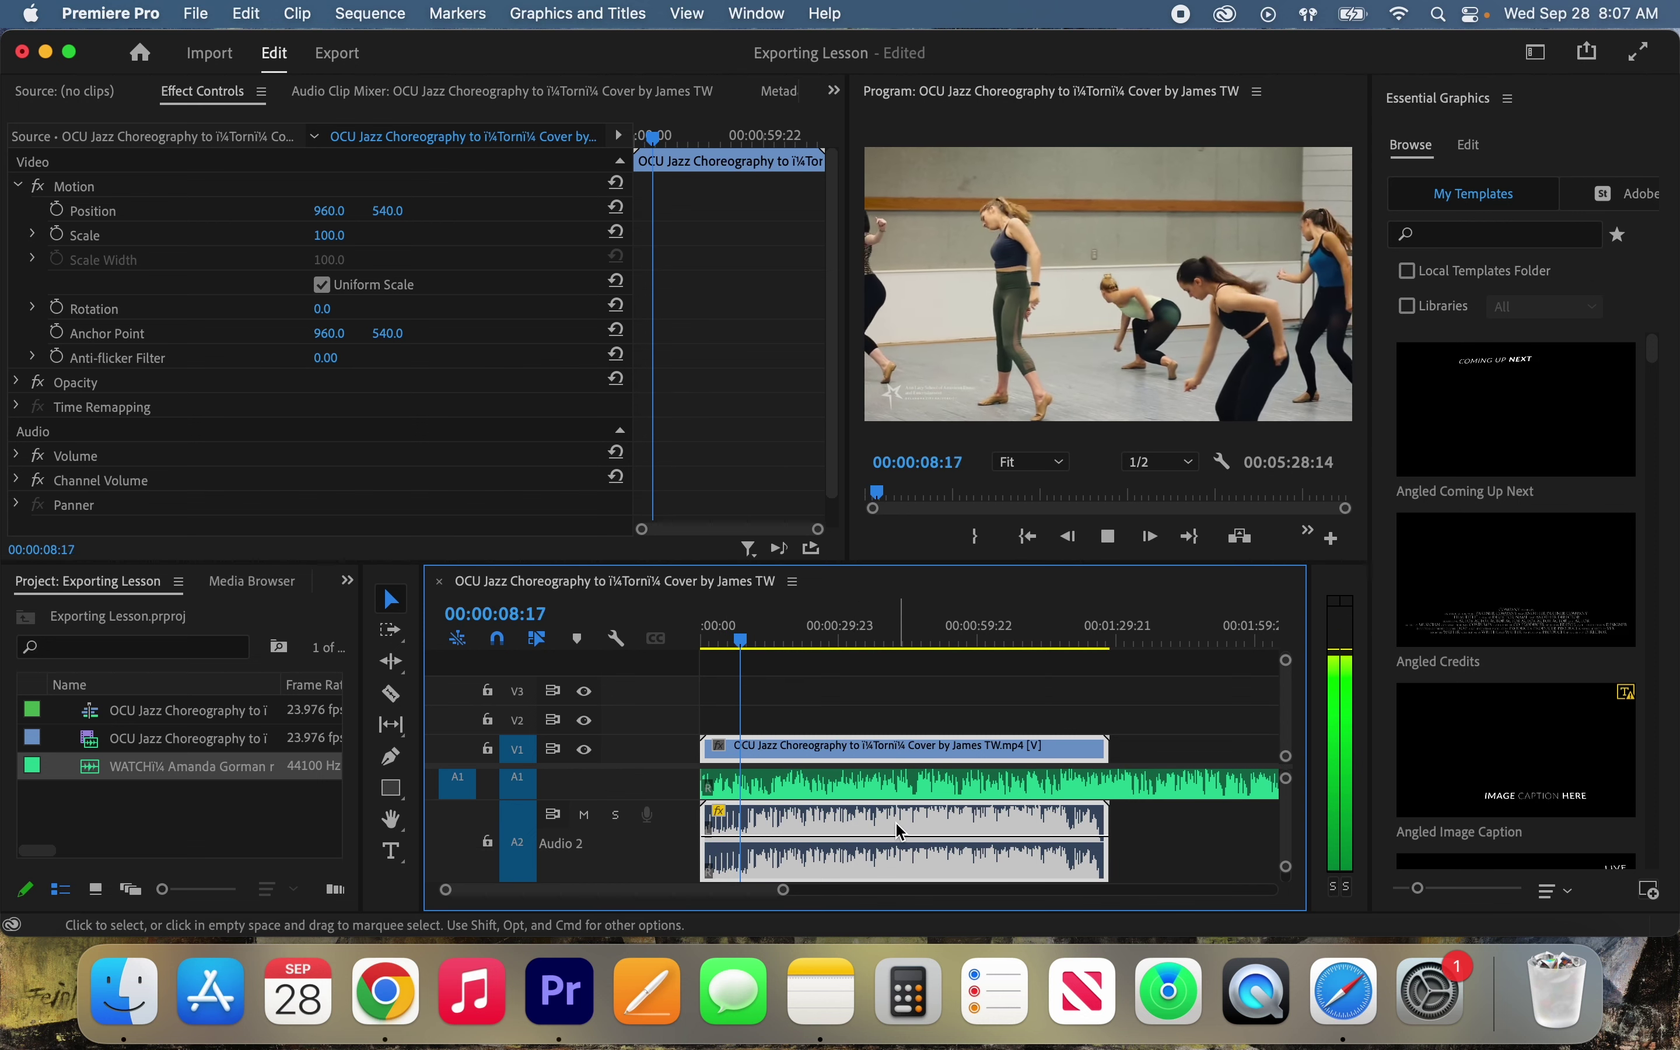
key(space)
- Lower the volume level of the dance video's audio clip on track A2 and play the sequence to check the mix
click(1153, 830)
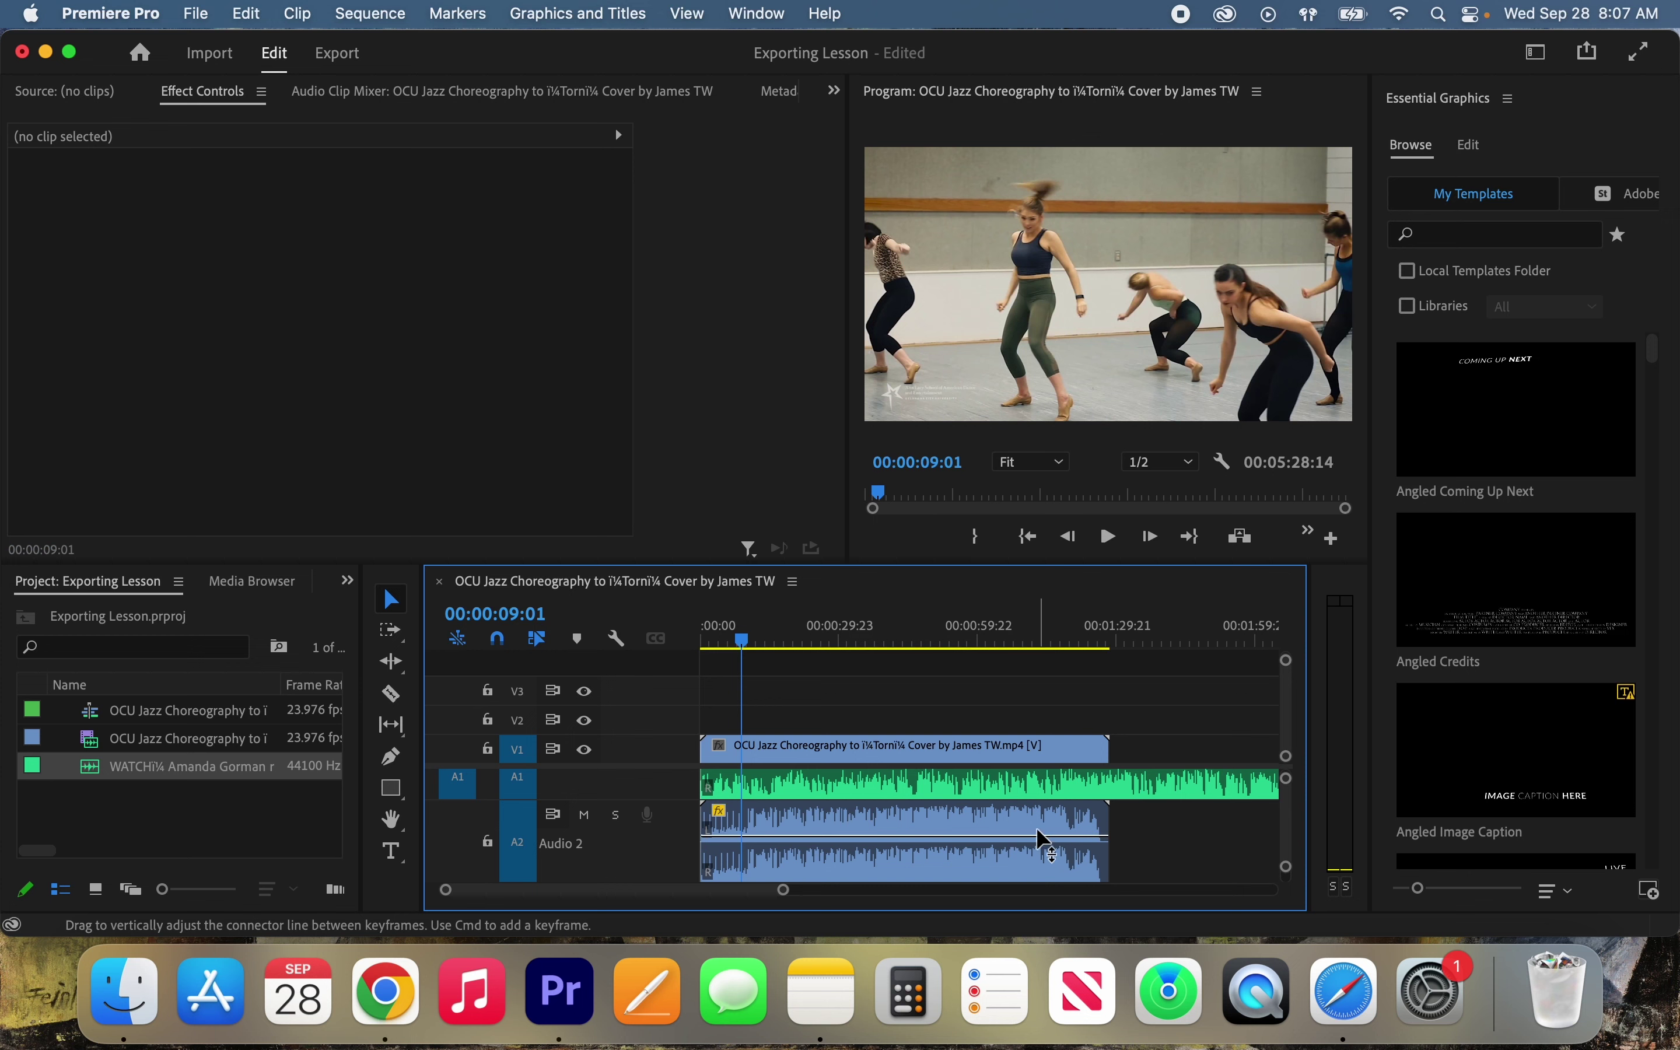
click(996, 827)
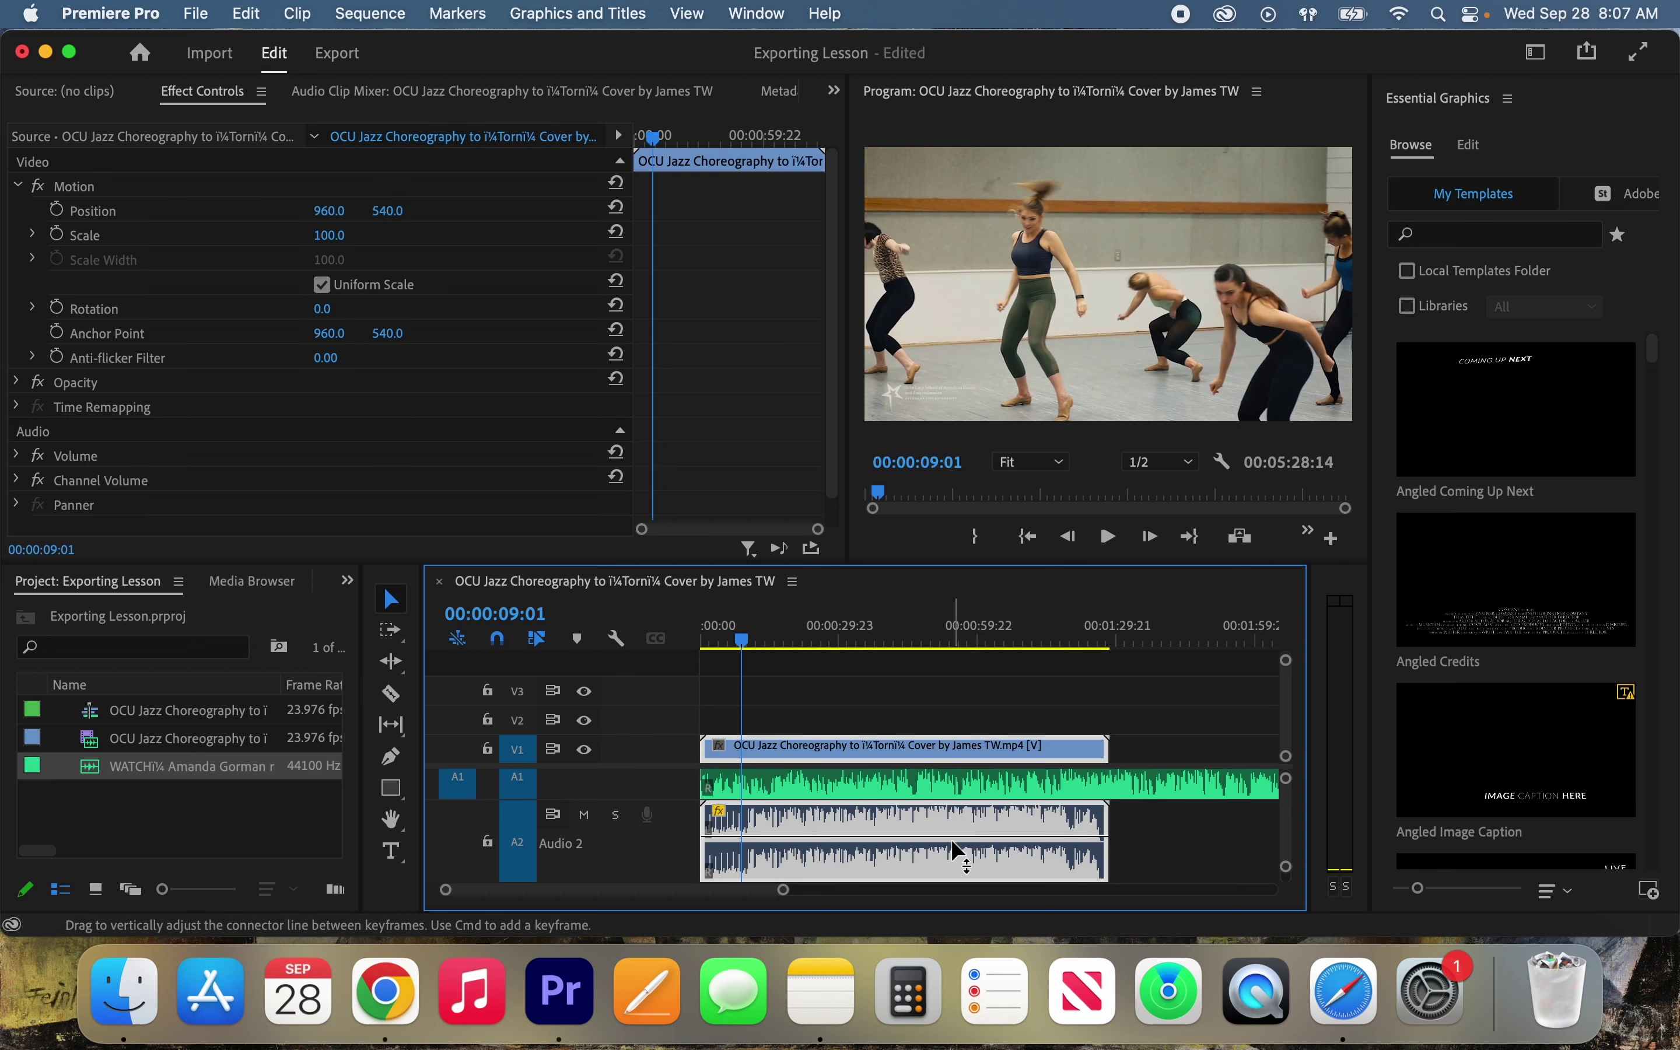
mouse_move(979, 836)
mouse_down()
mouse_move(979, 861)
mouse_move(979, 843)
mouse_move(956, 861)
mouse_up()
scroll(924, 831, up, 3)
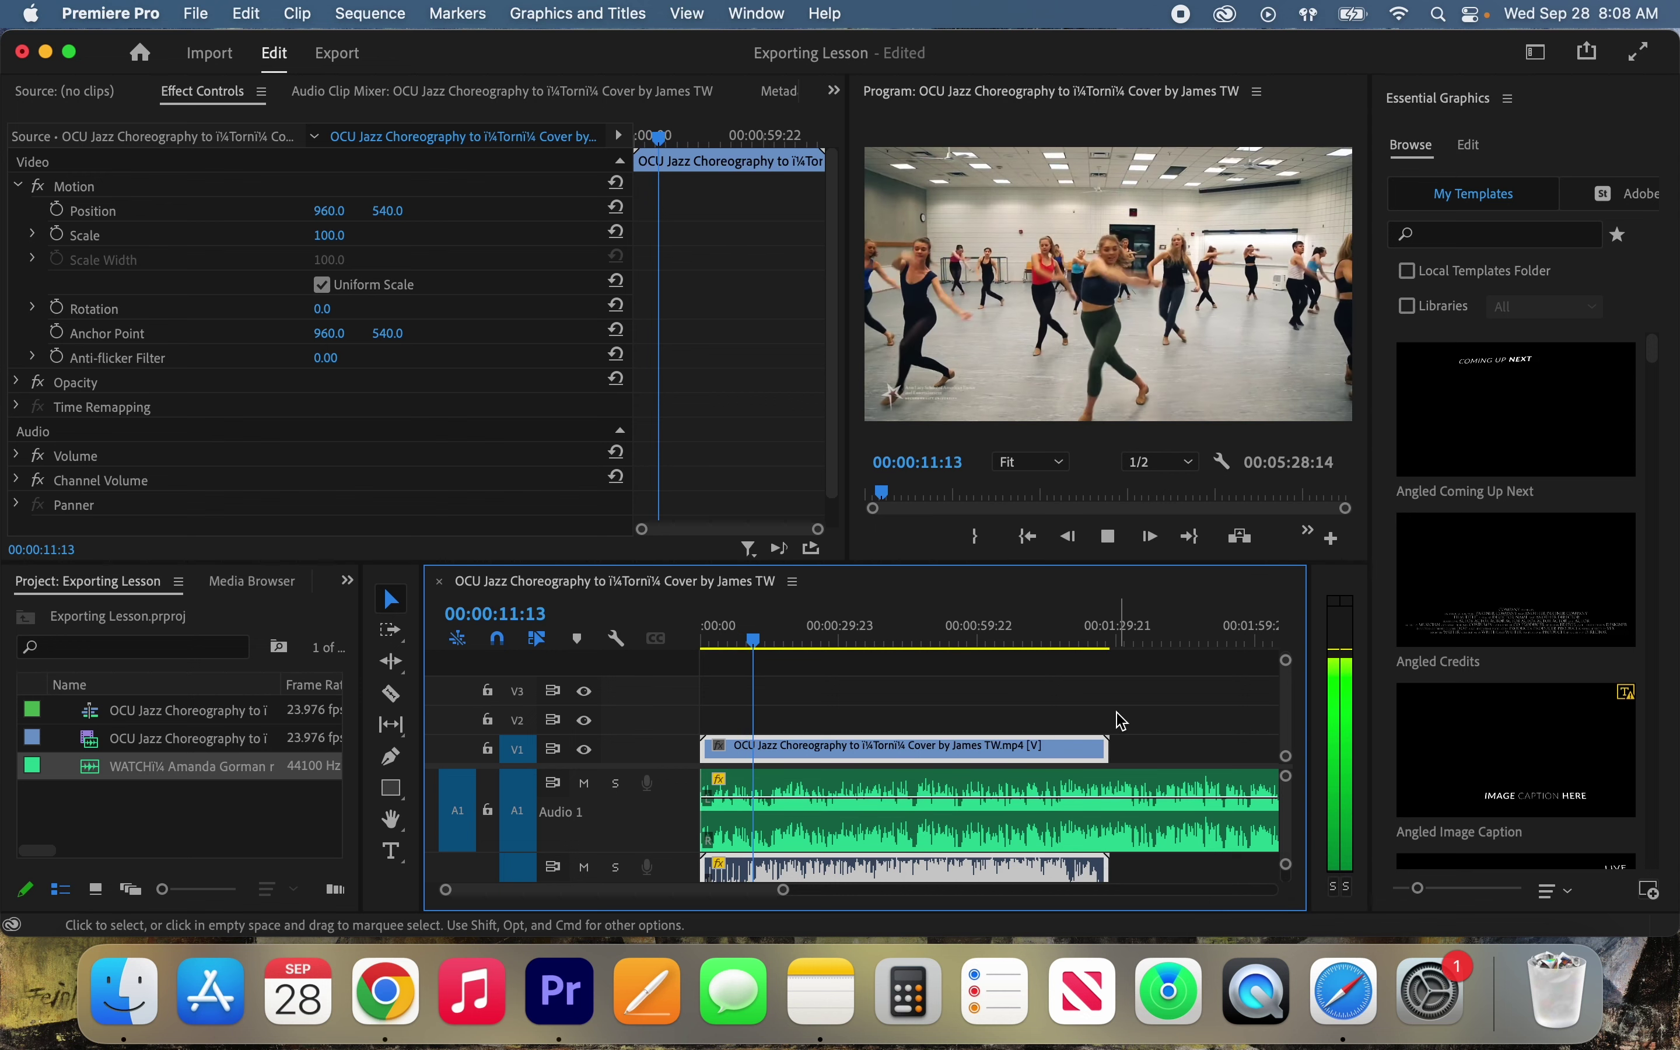
key(space)
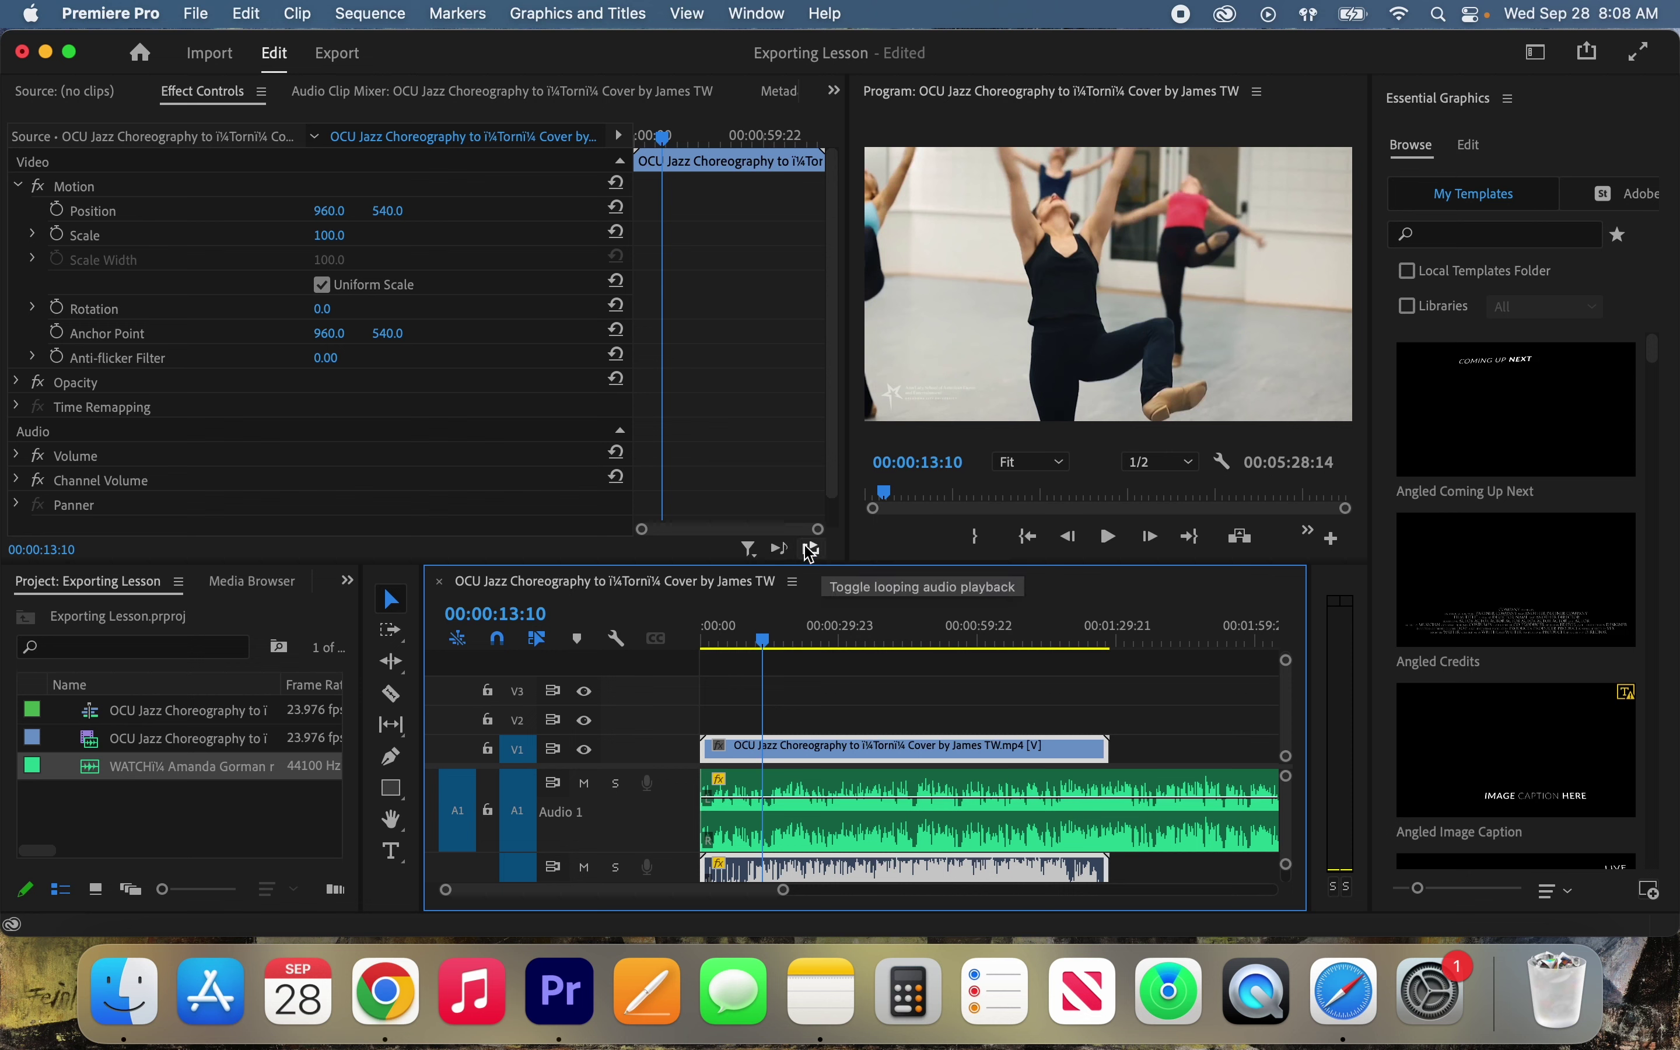
- Play the sequence from about 00:00:33:01 to check the combined audio levels
click(855, 639)
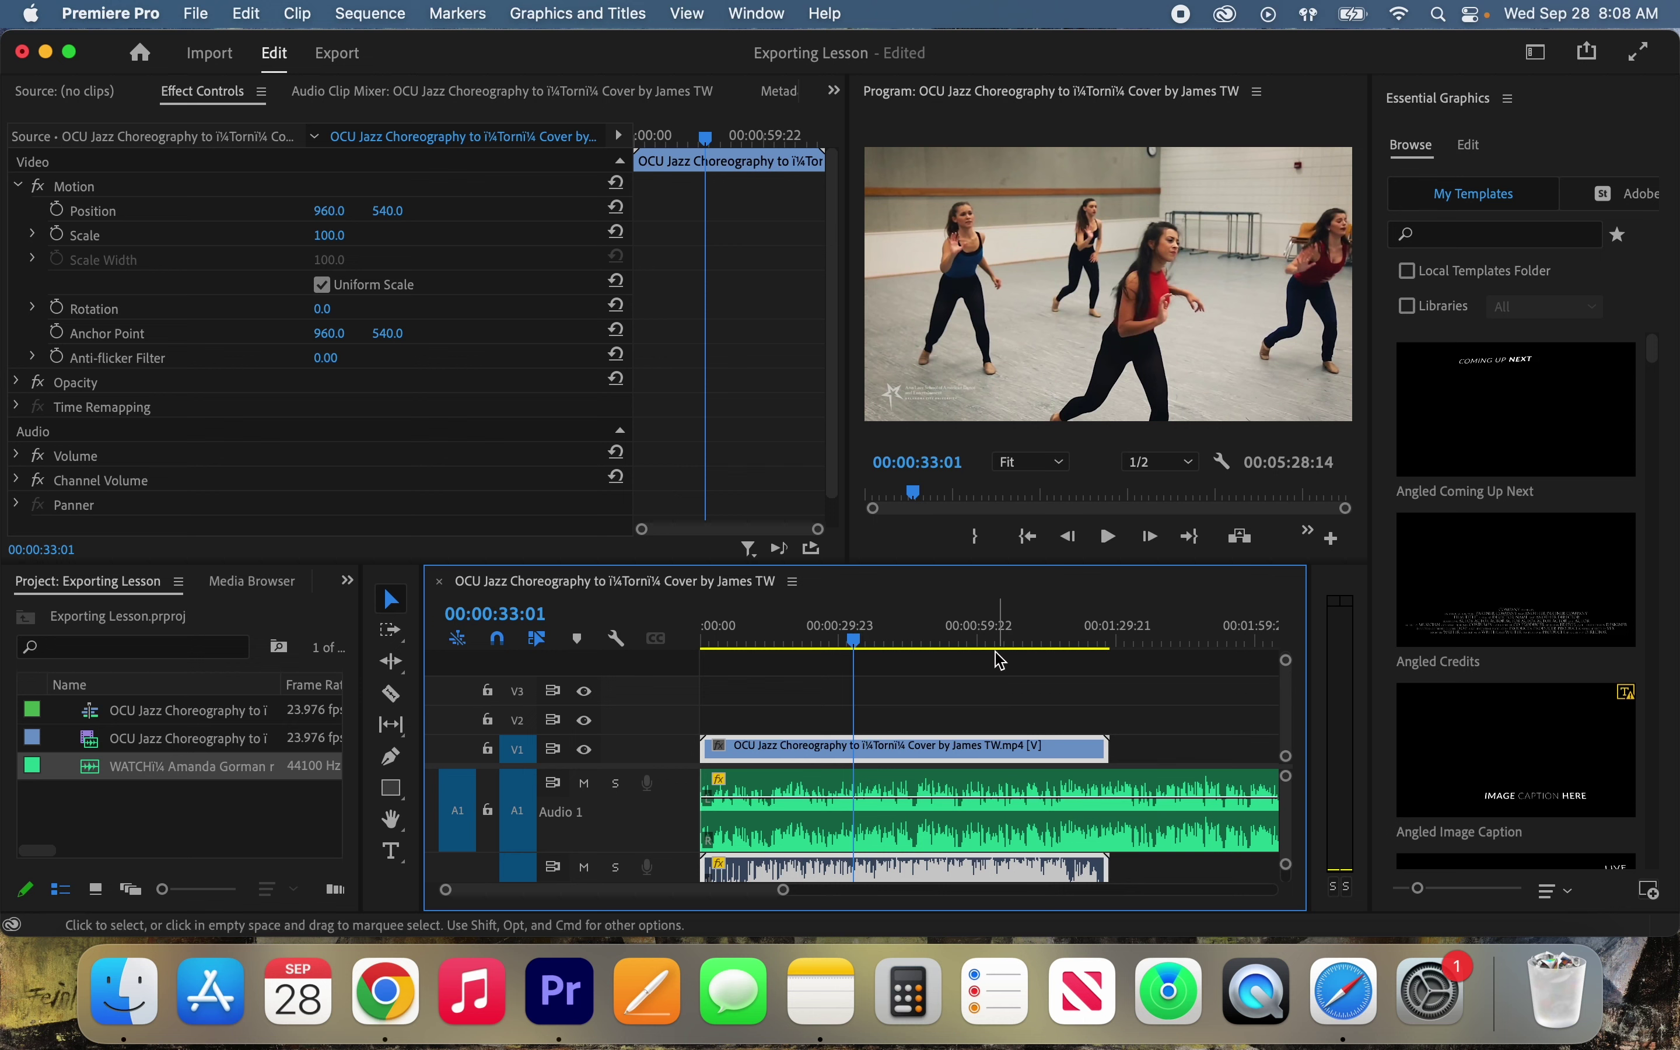
key(space)
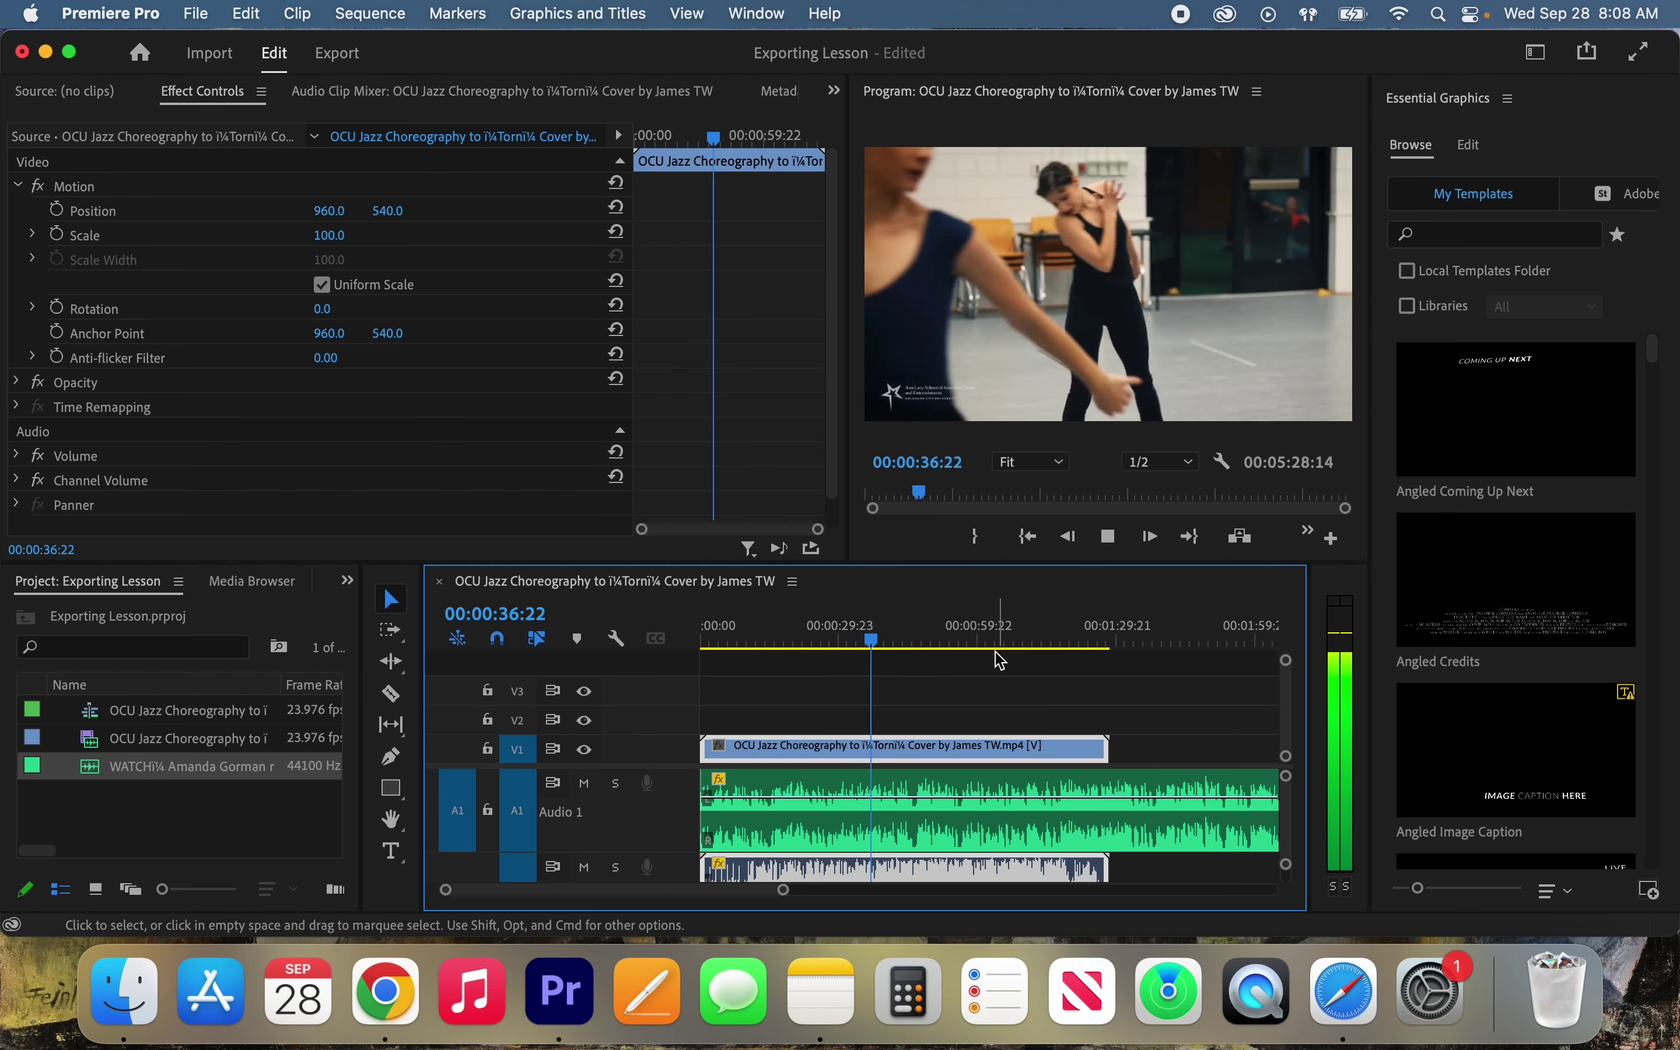
key(space)
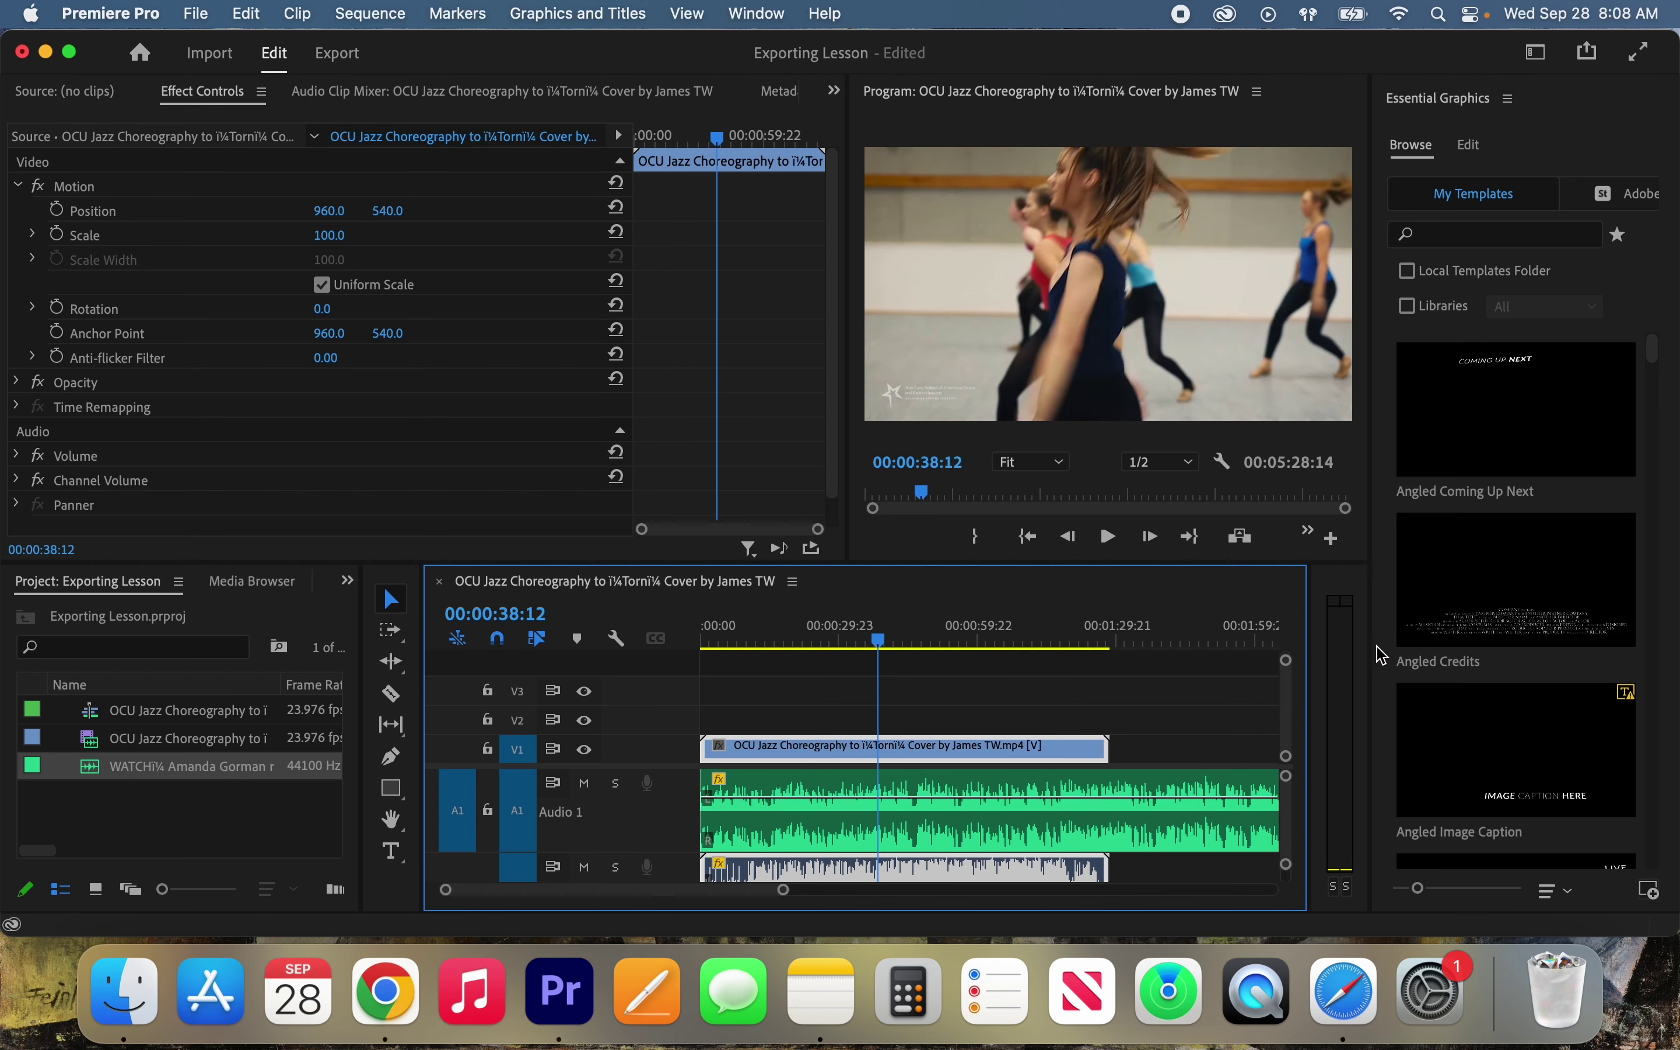
- Widen the audio meters until their decibel scale shows and play the sequence to read the levels
drag(1384, 655, 1461, 656)
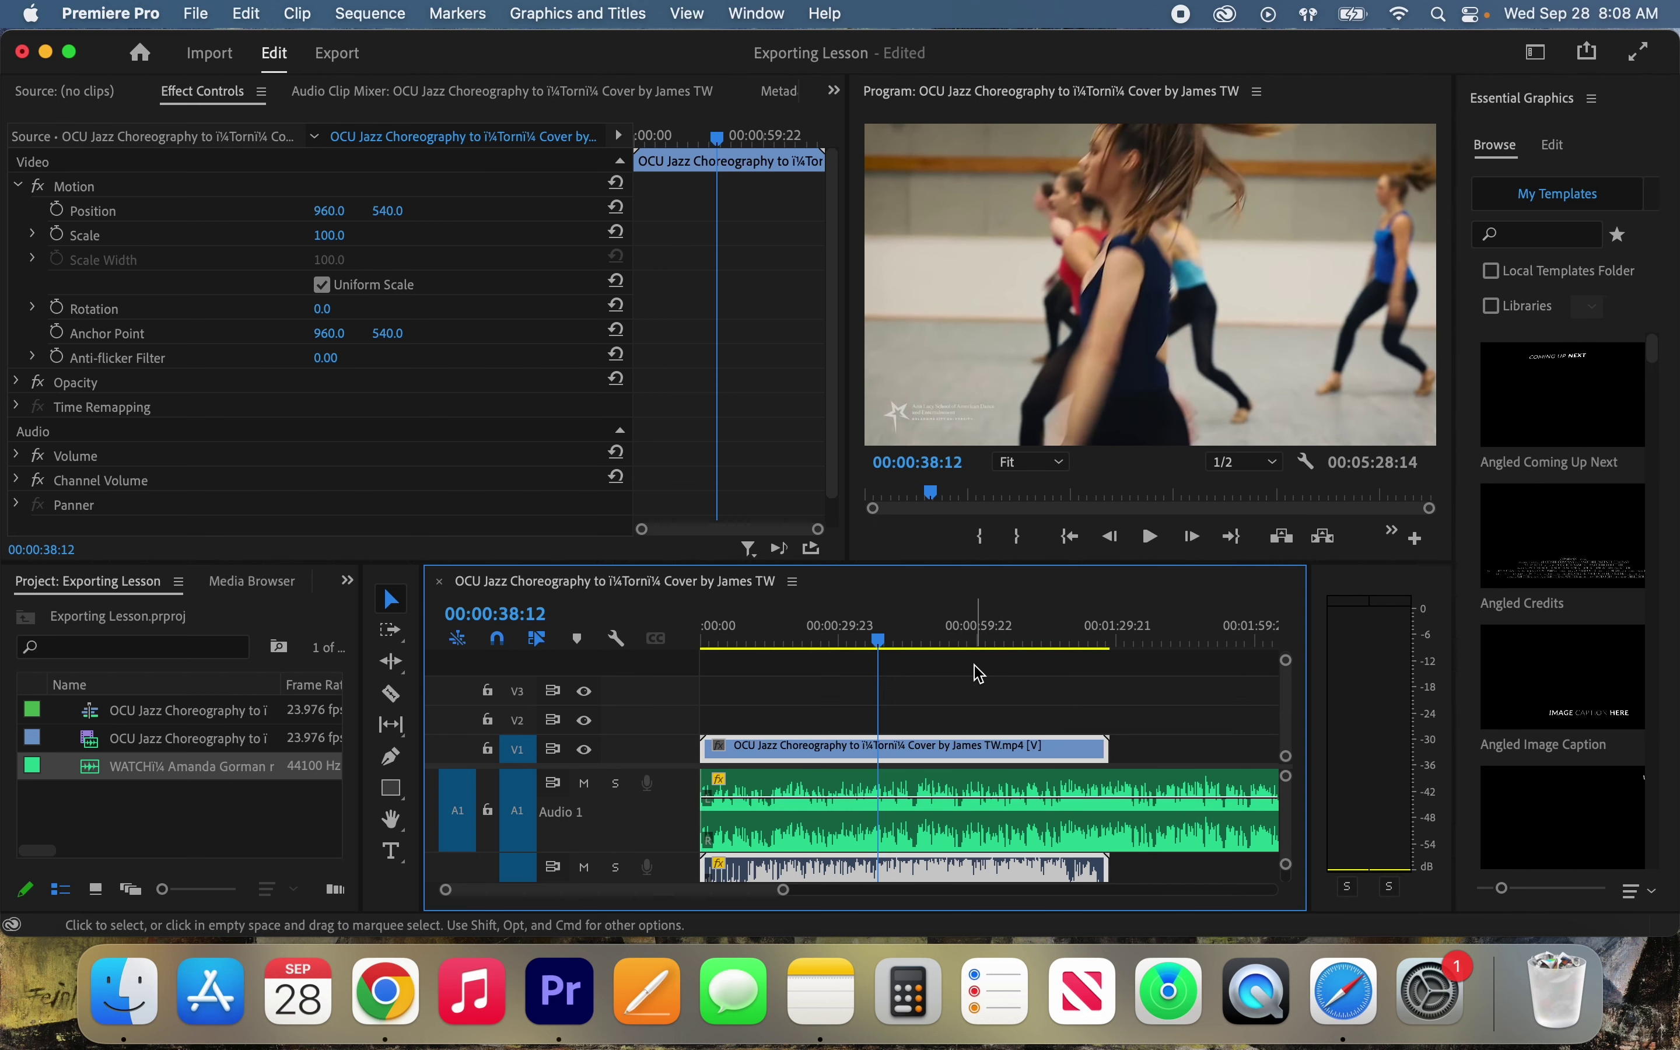
key(space)
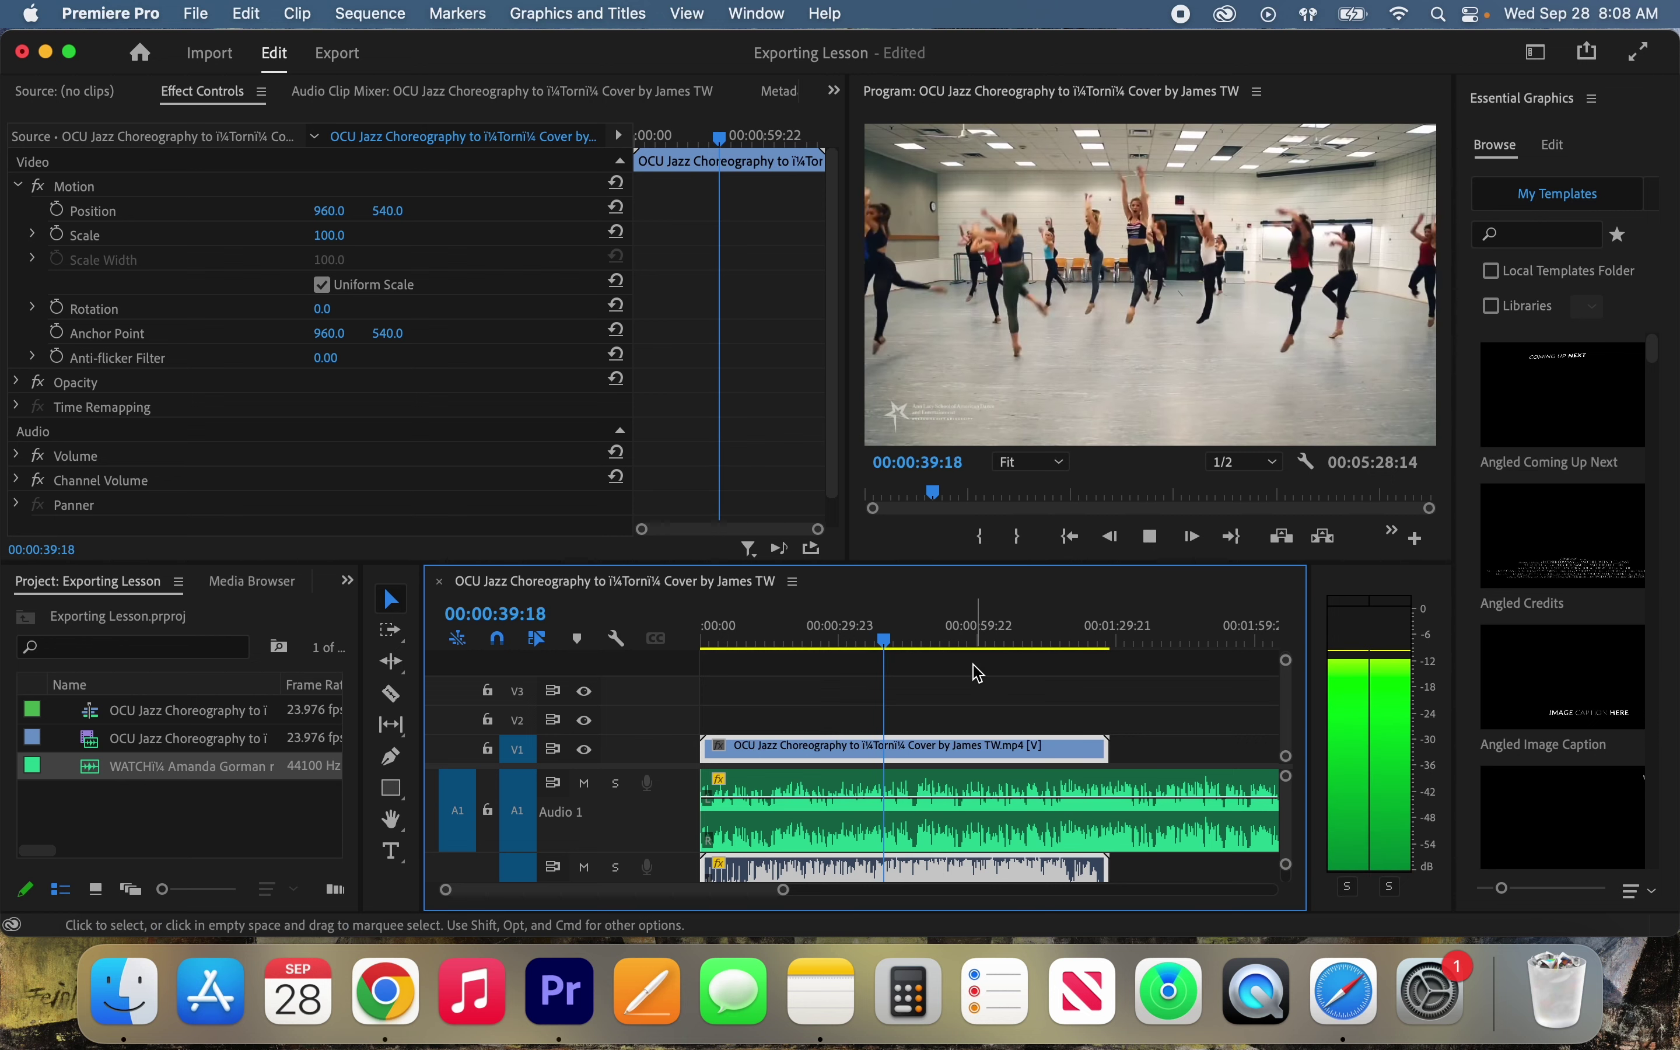
key(space)
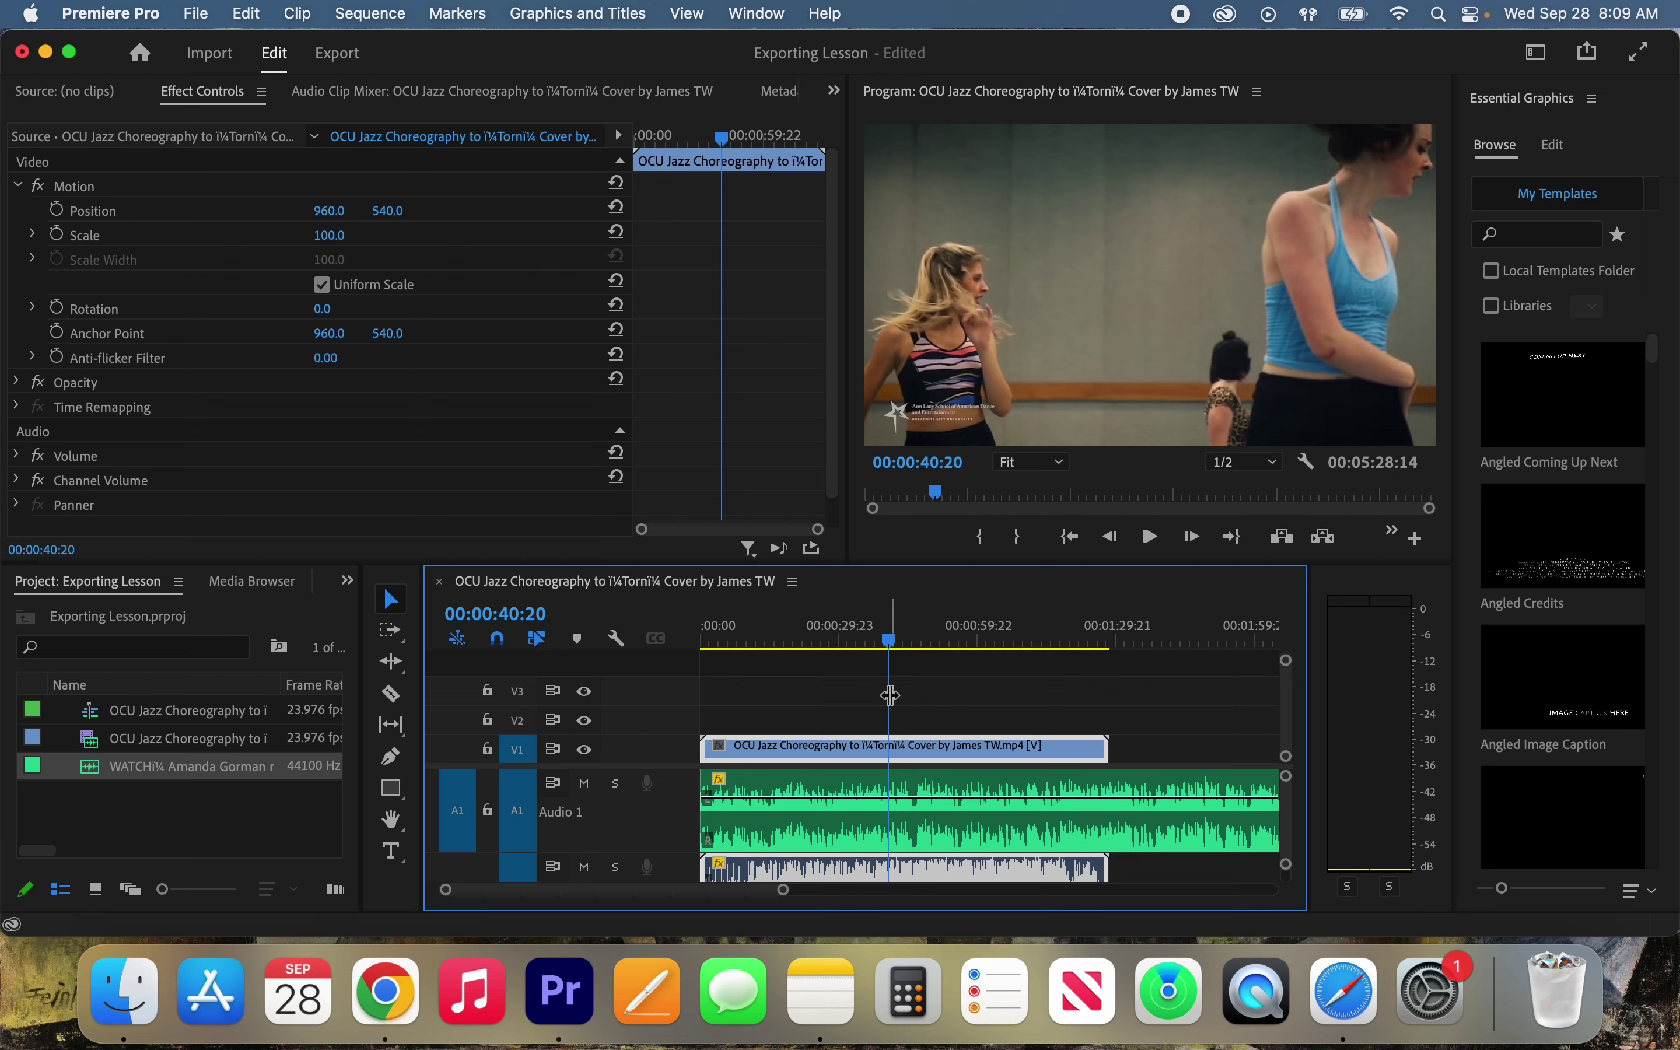
- Move the playhead to about 00:00:55:17 and play that passage to check the audio levels
click(944, 642)
drag(953, 652, 962, 642)
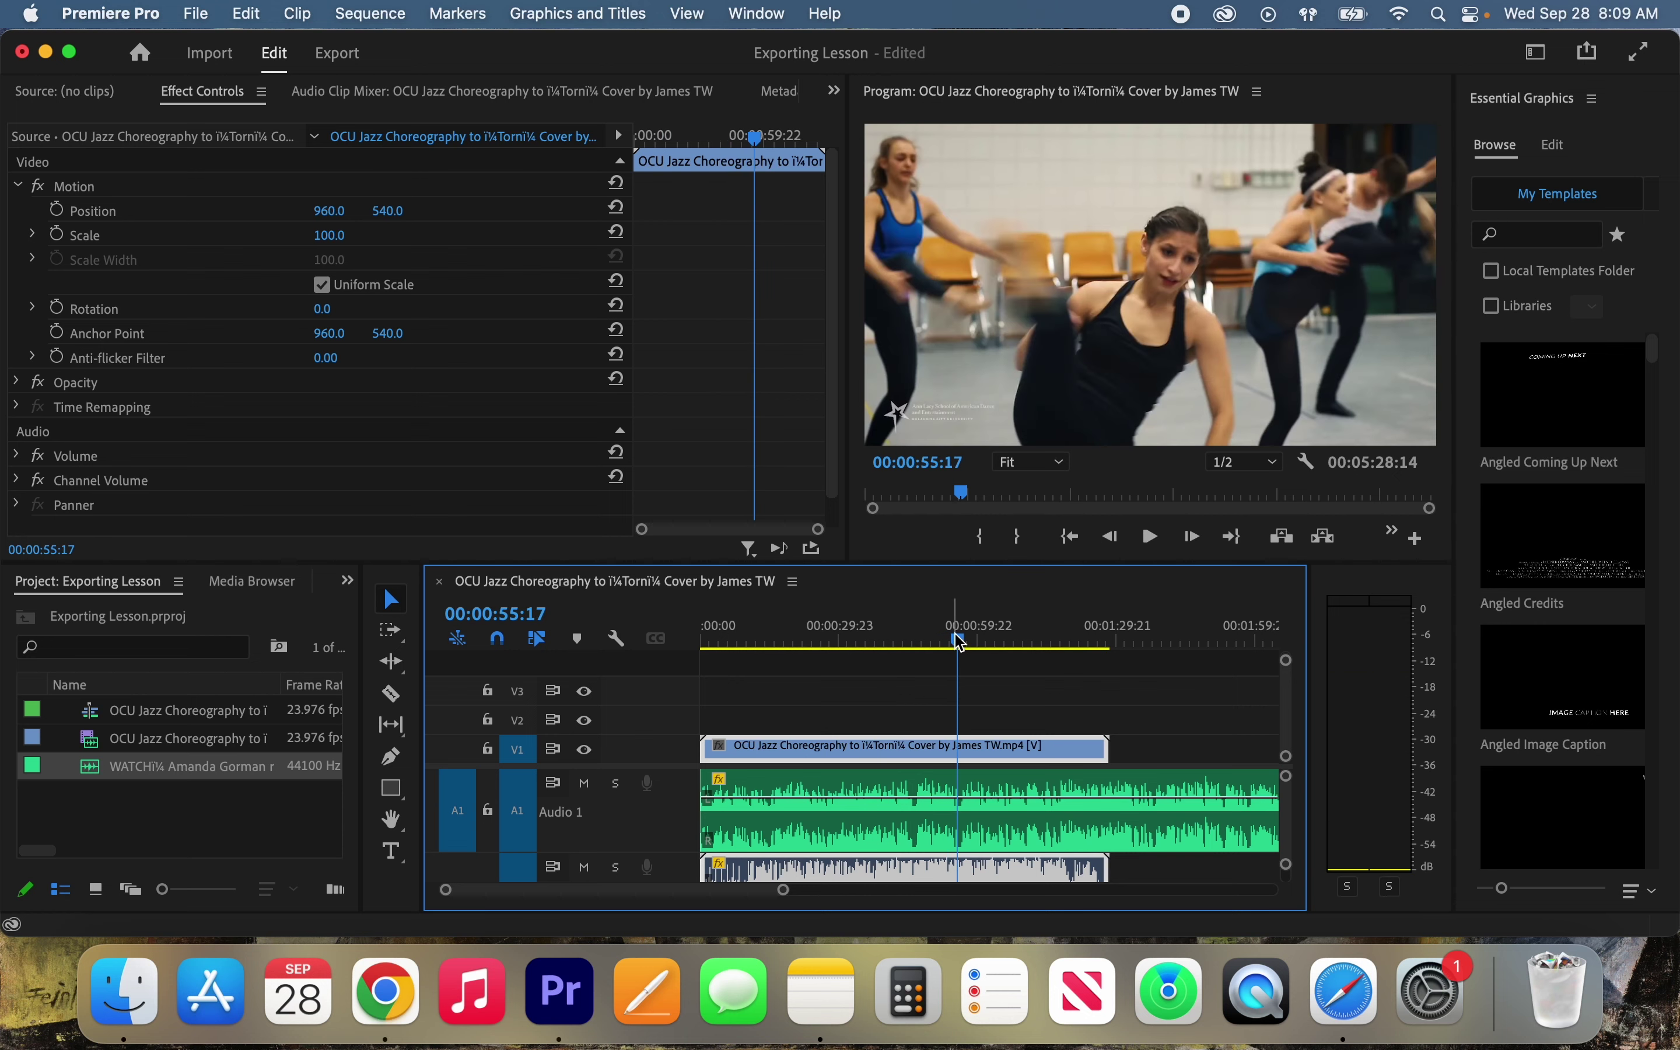
key(space)
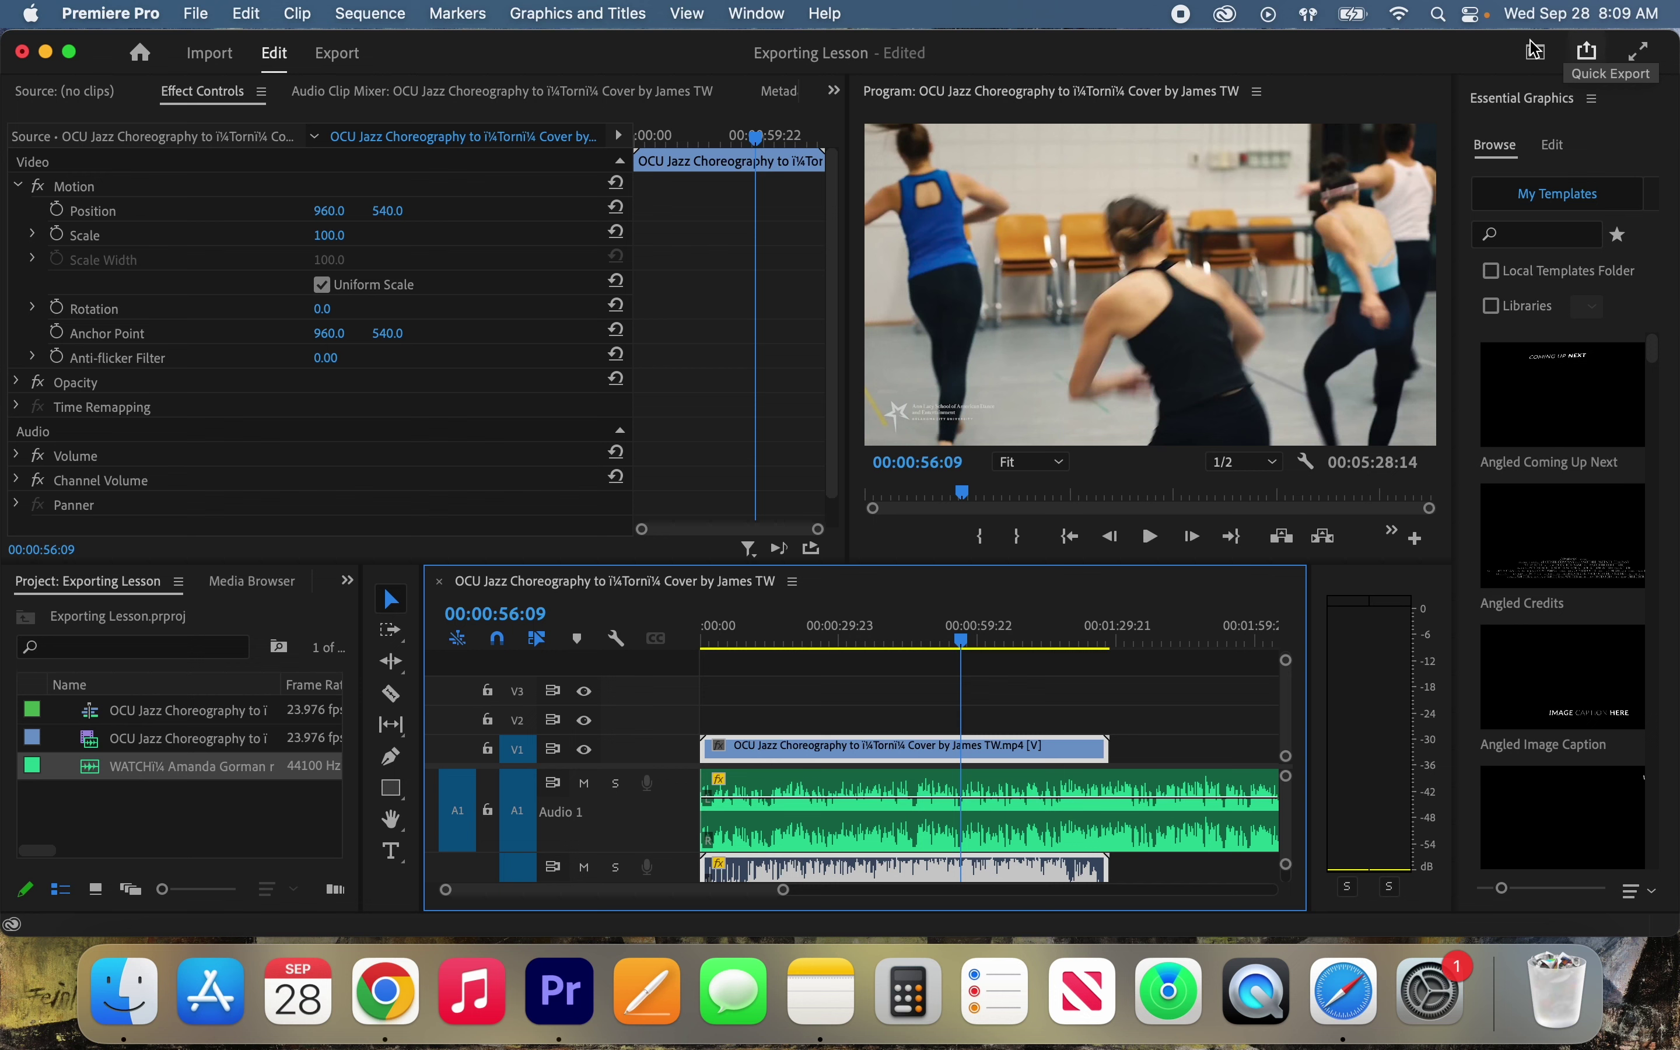
- Open Quick Export, try the Match Source - Adaptive Low Bitrate preset, and set the preset to Match Source - Adaptive High Bitrate
click(1597, 62)
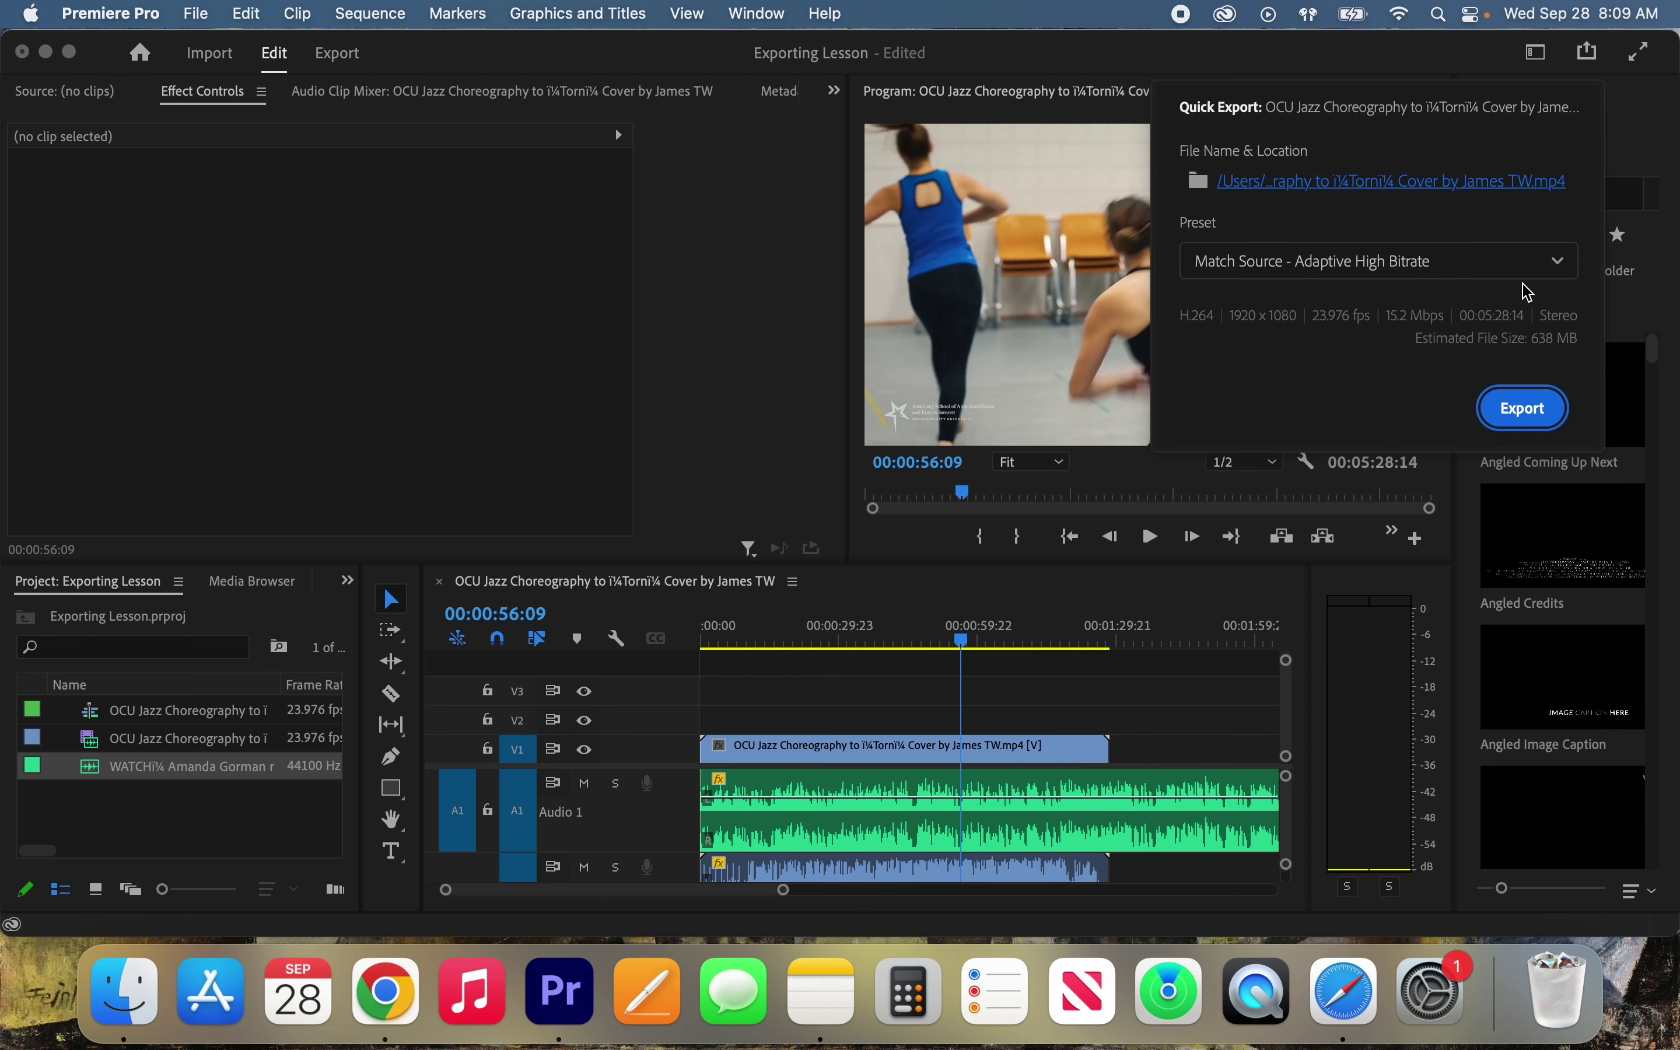
click(1520, 267)
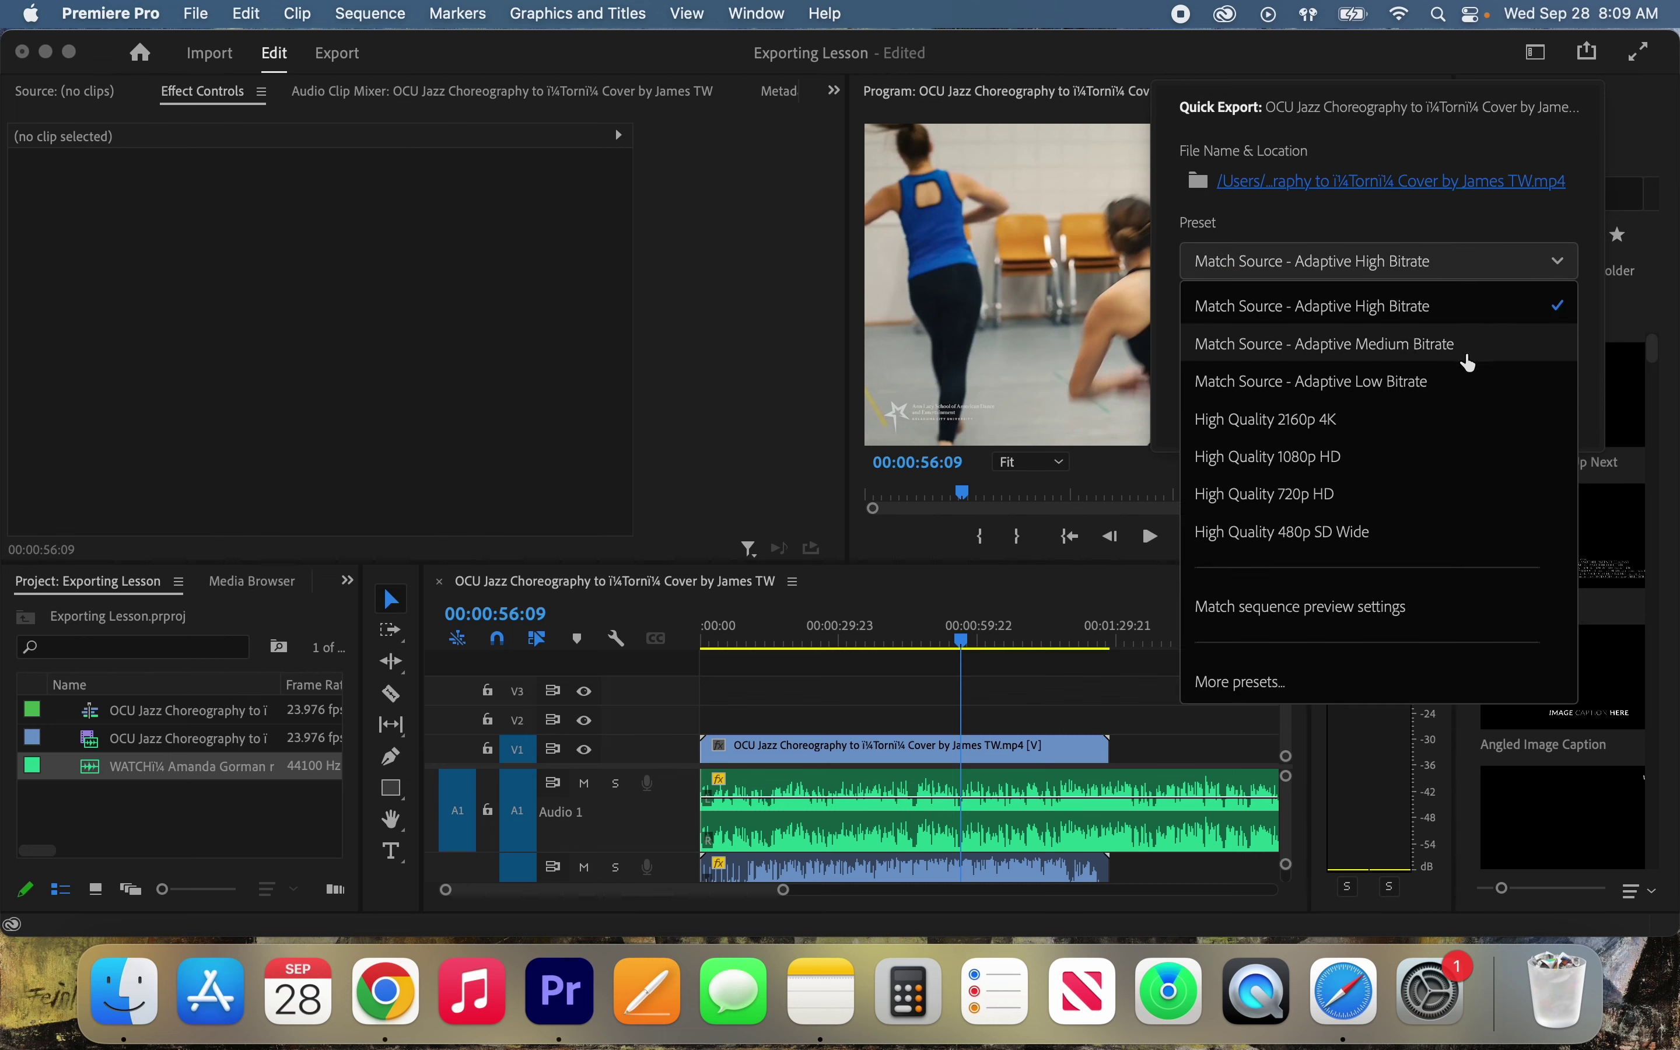
click(1492, 382)
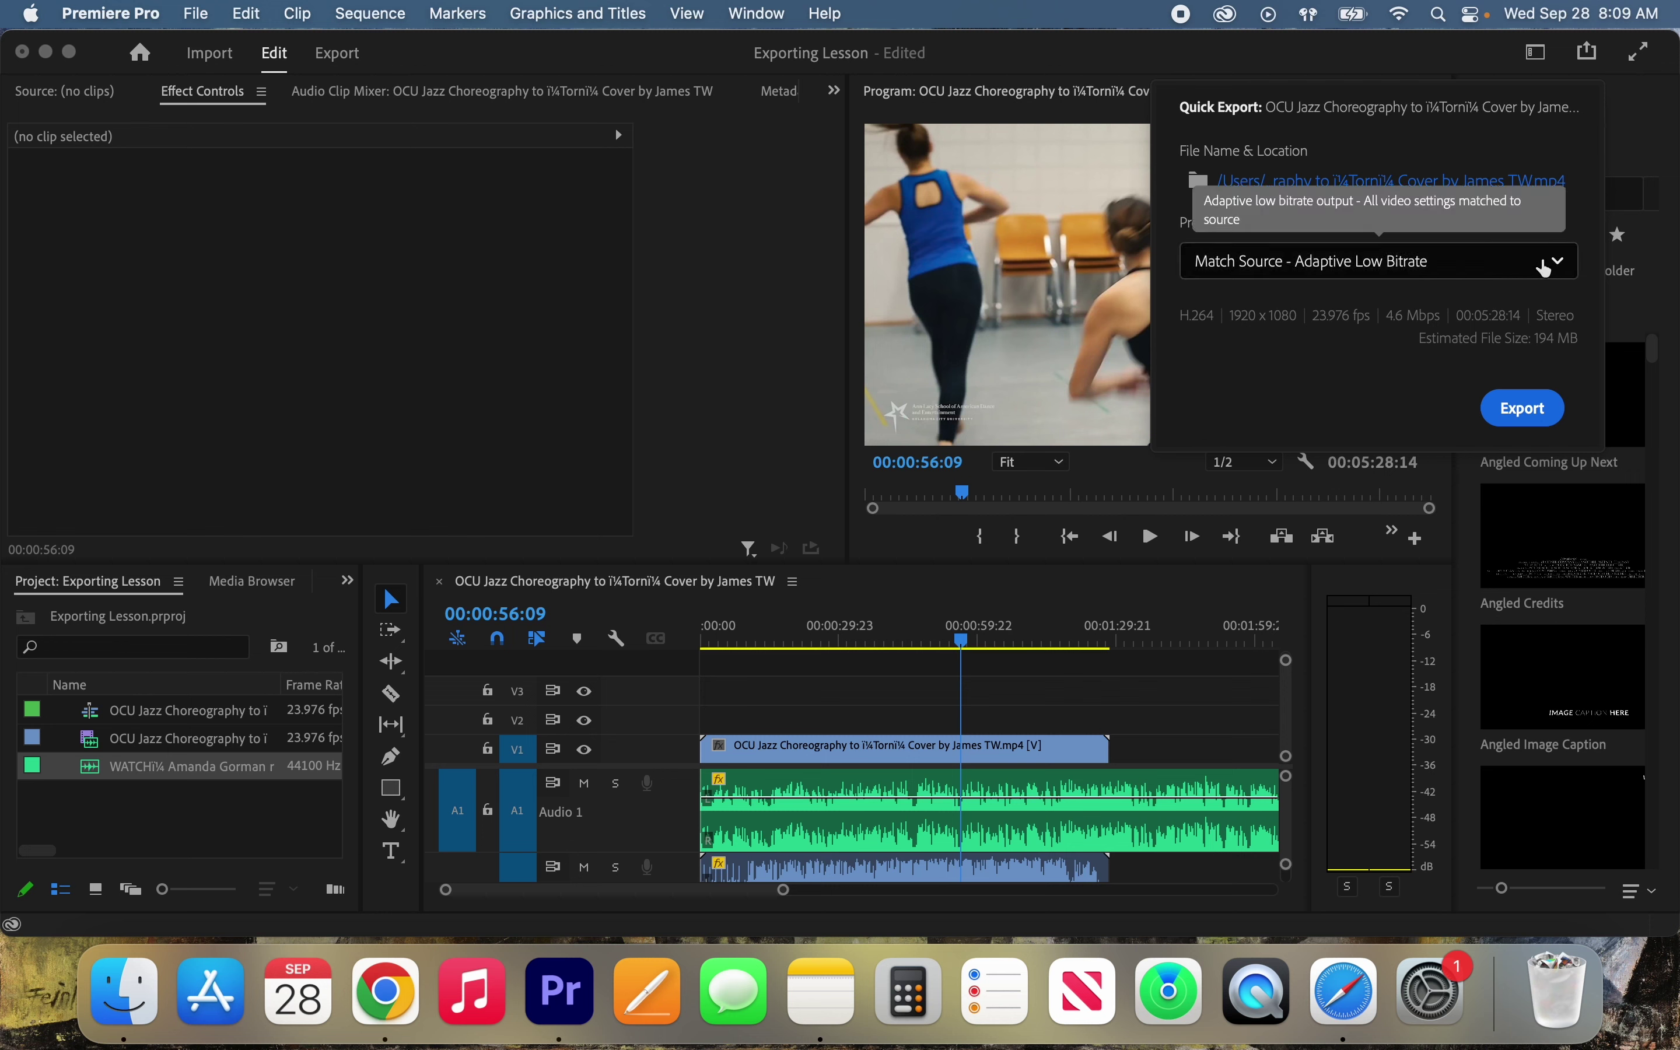
click(1558, 262)
click(1471, 313)
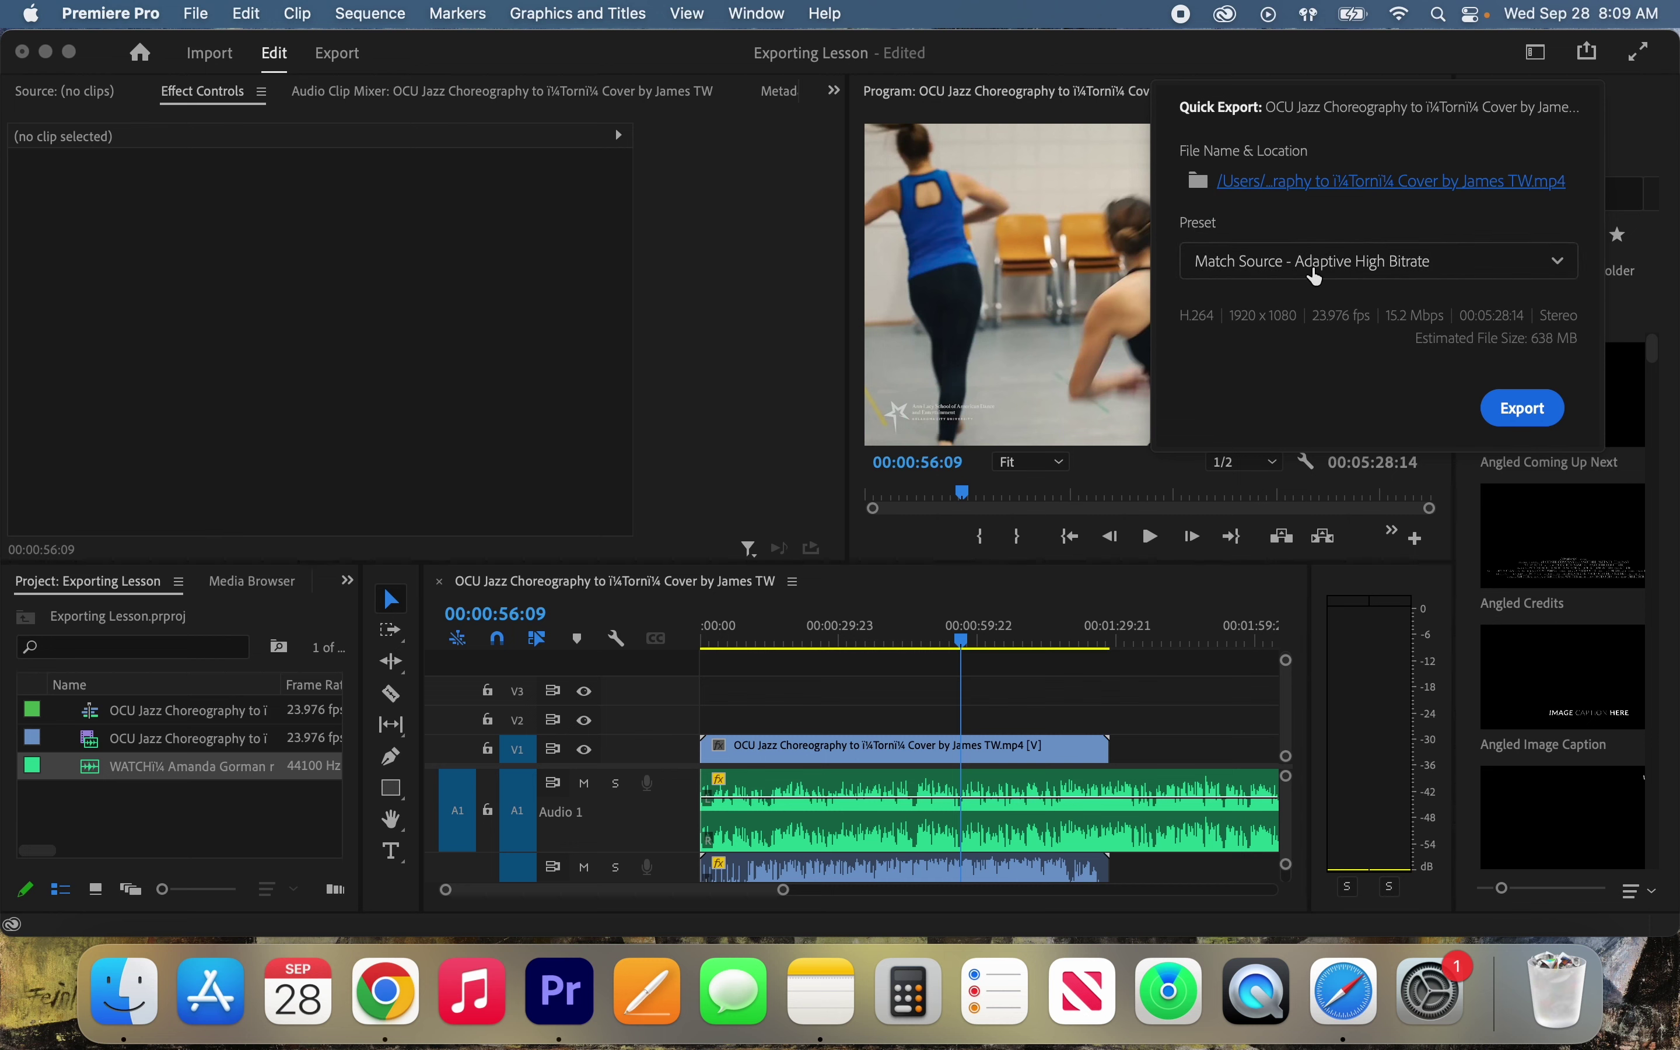
- Name the MP4 file with the owner's name plus "Export", set its location to the Desktop, and start the export
click(1354, 186)
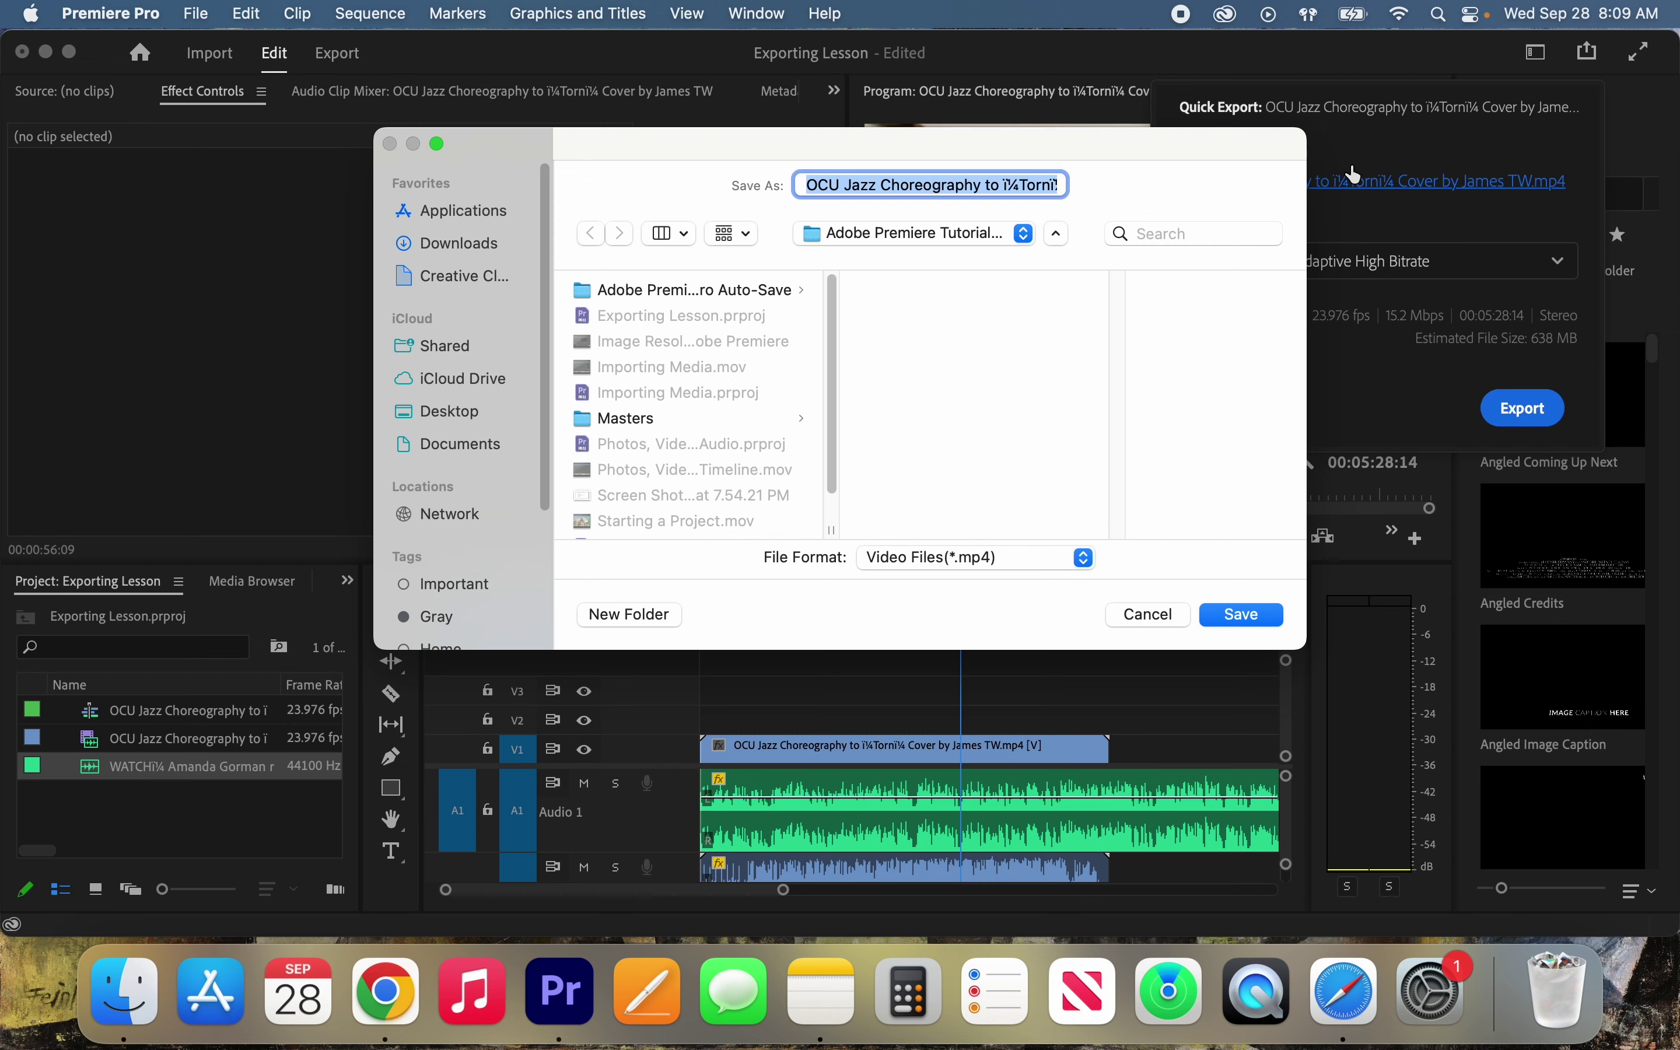
text(Mr Kimmich's Export)
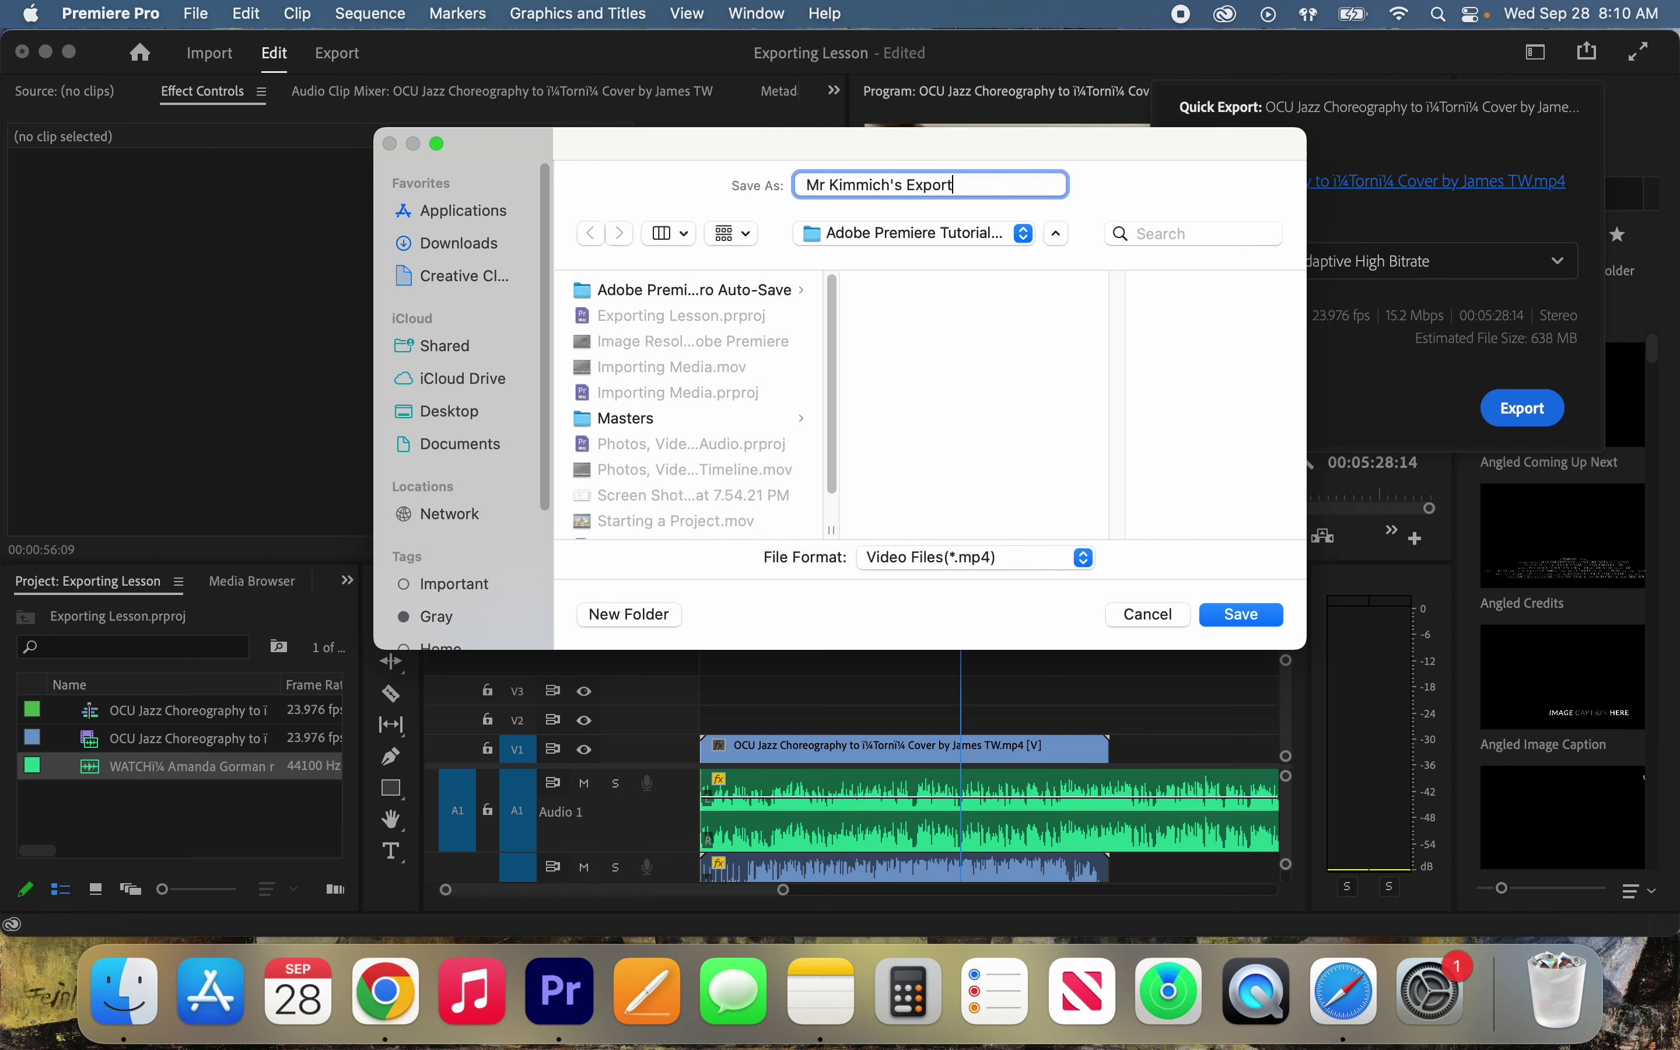
click(474, 412)
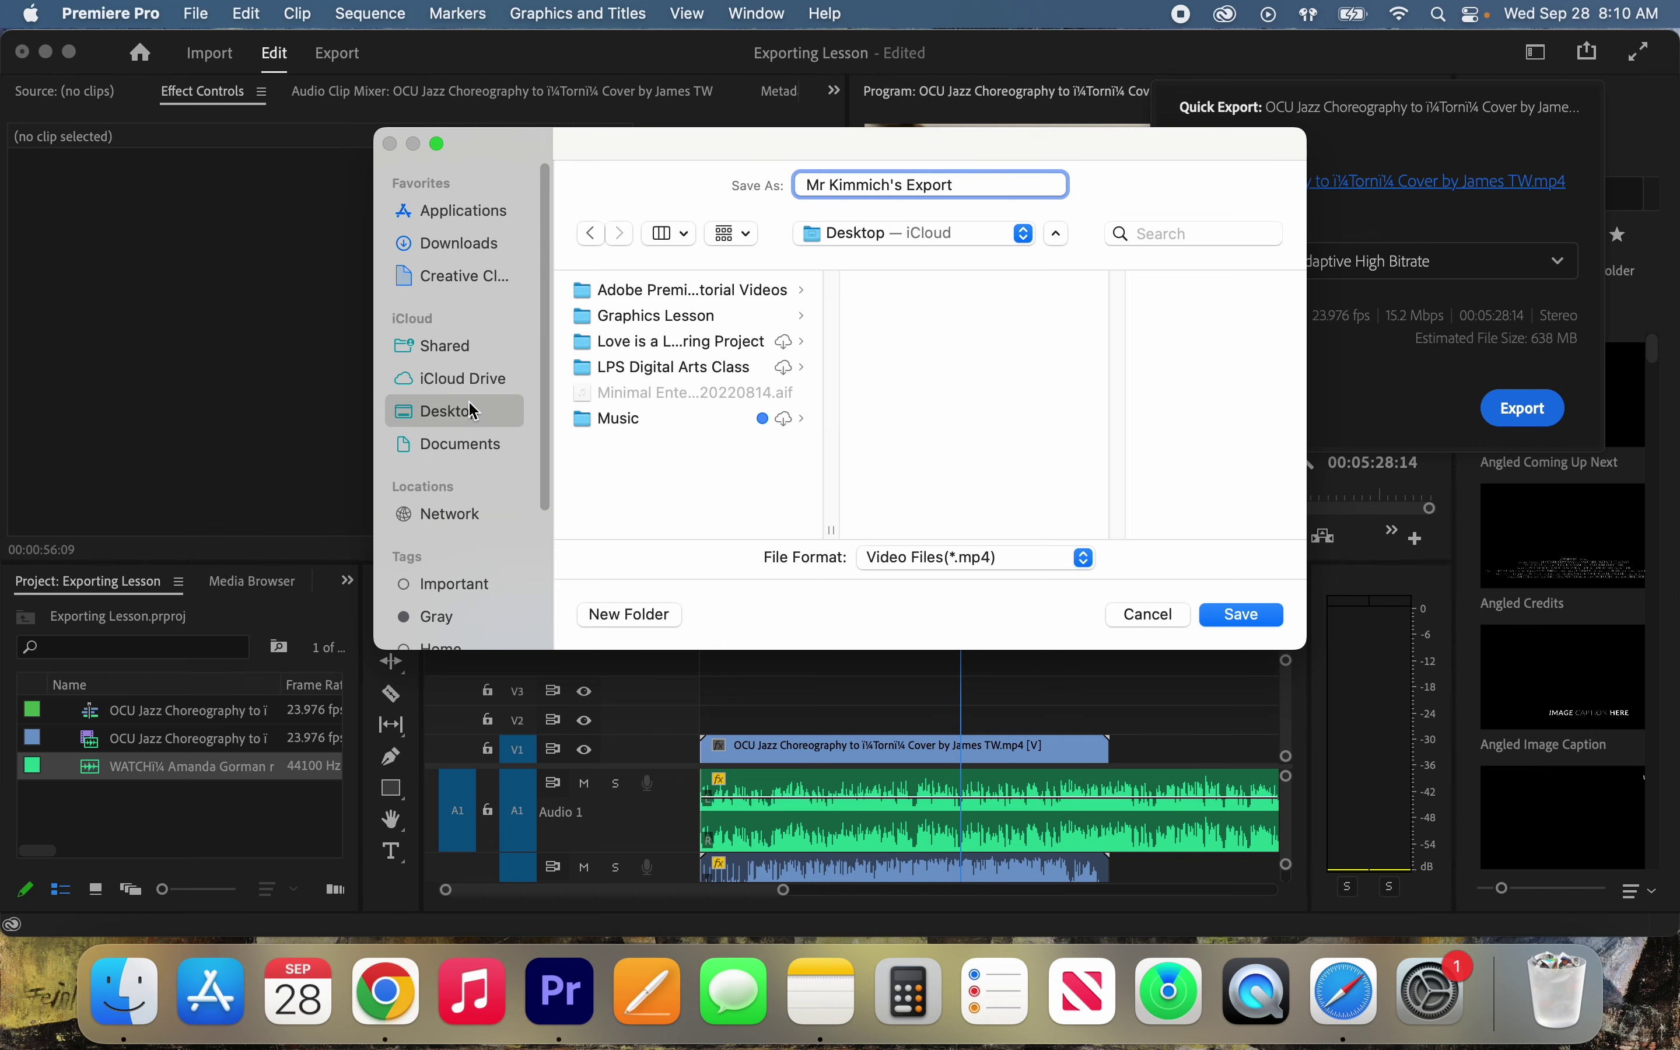
click(1242, 615)
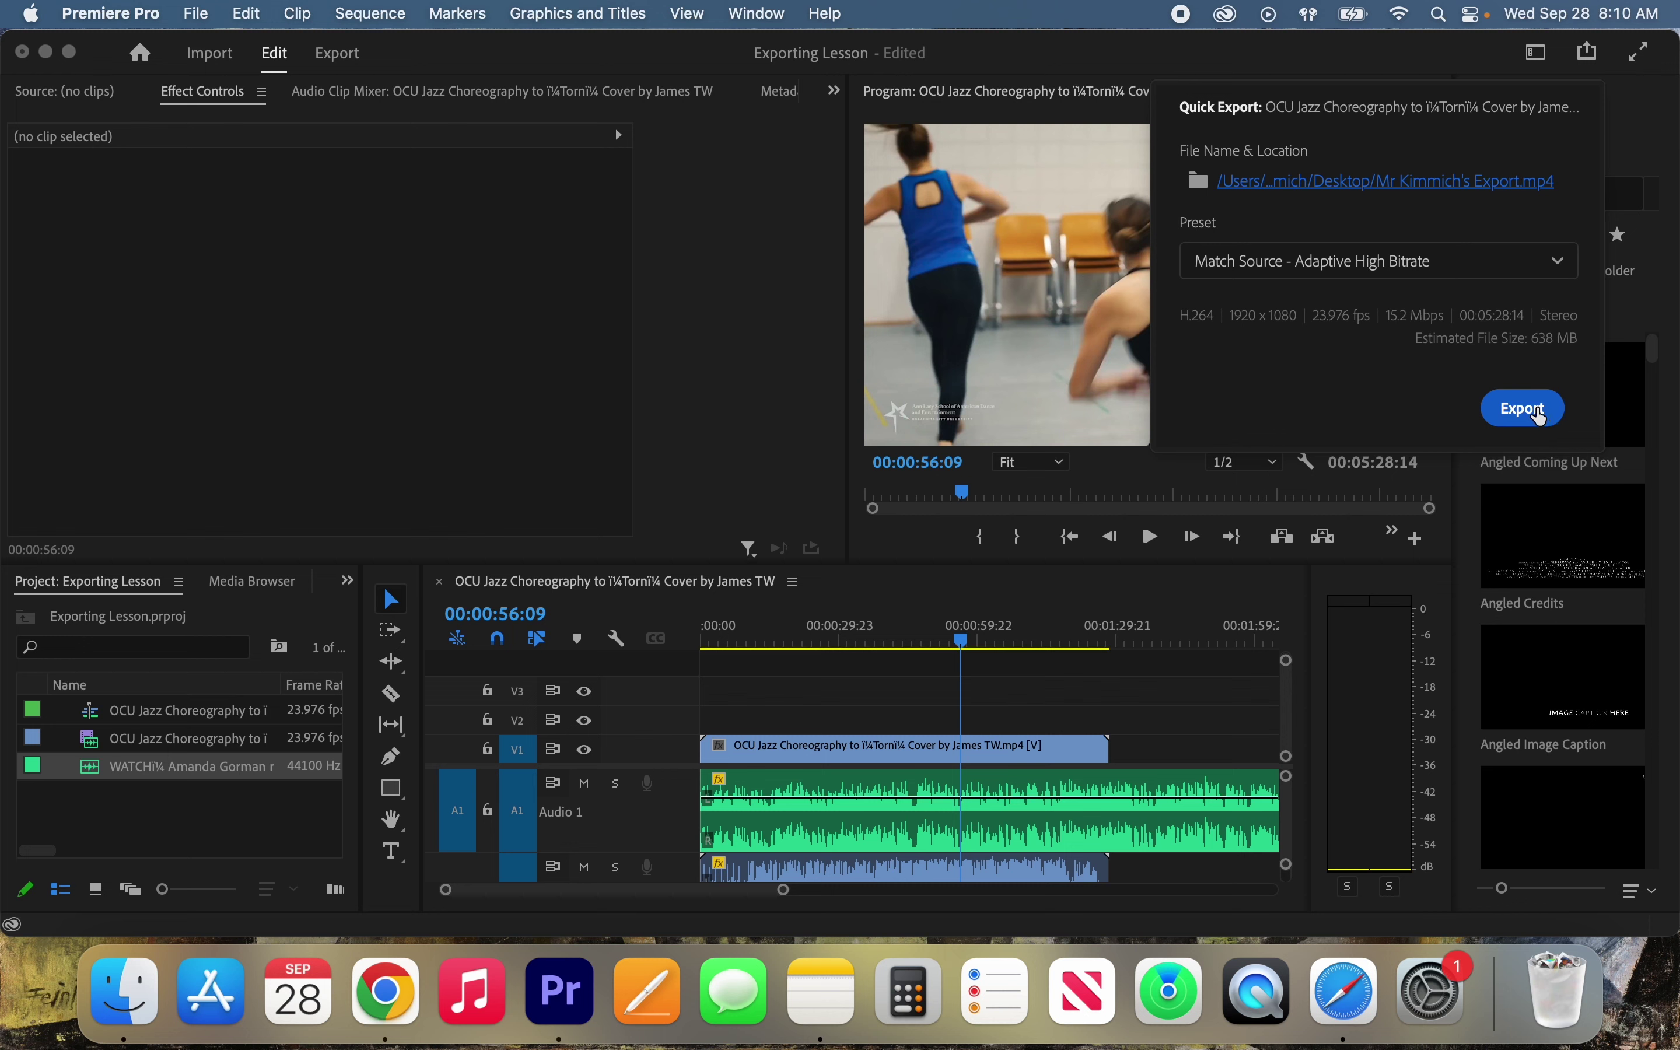
click(1540, 415)
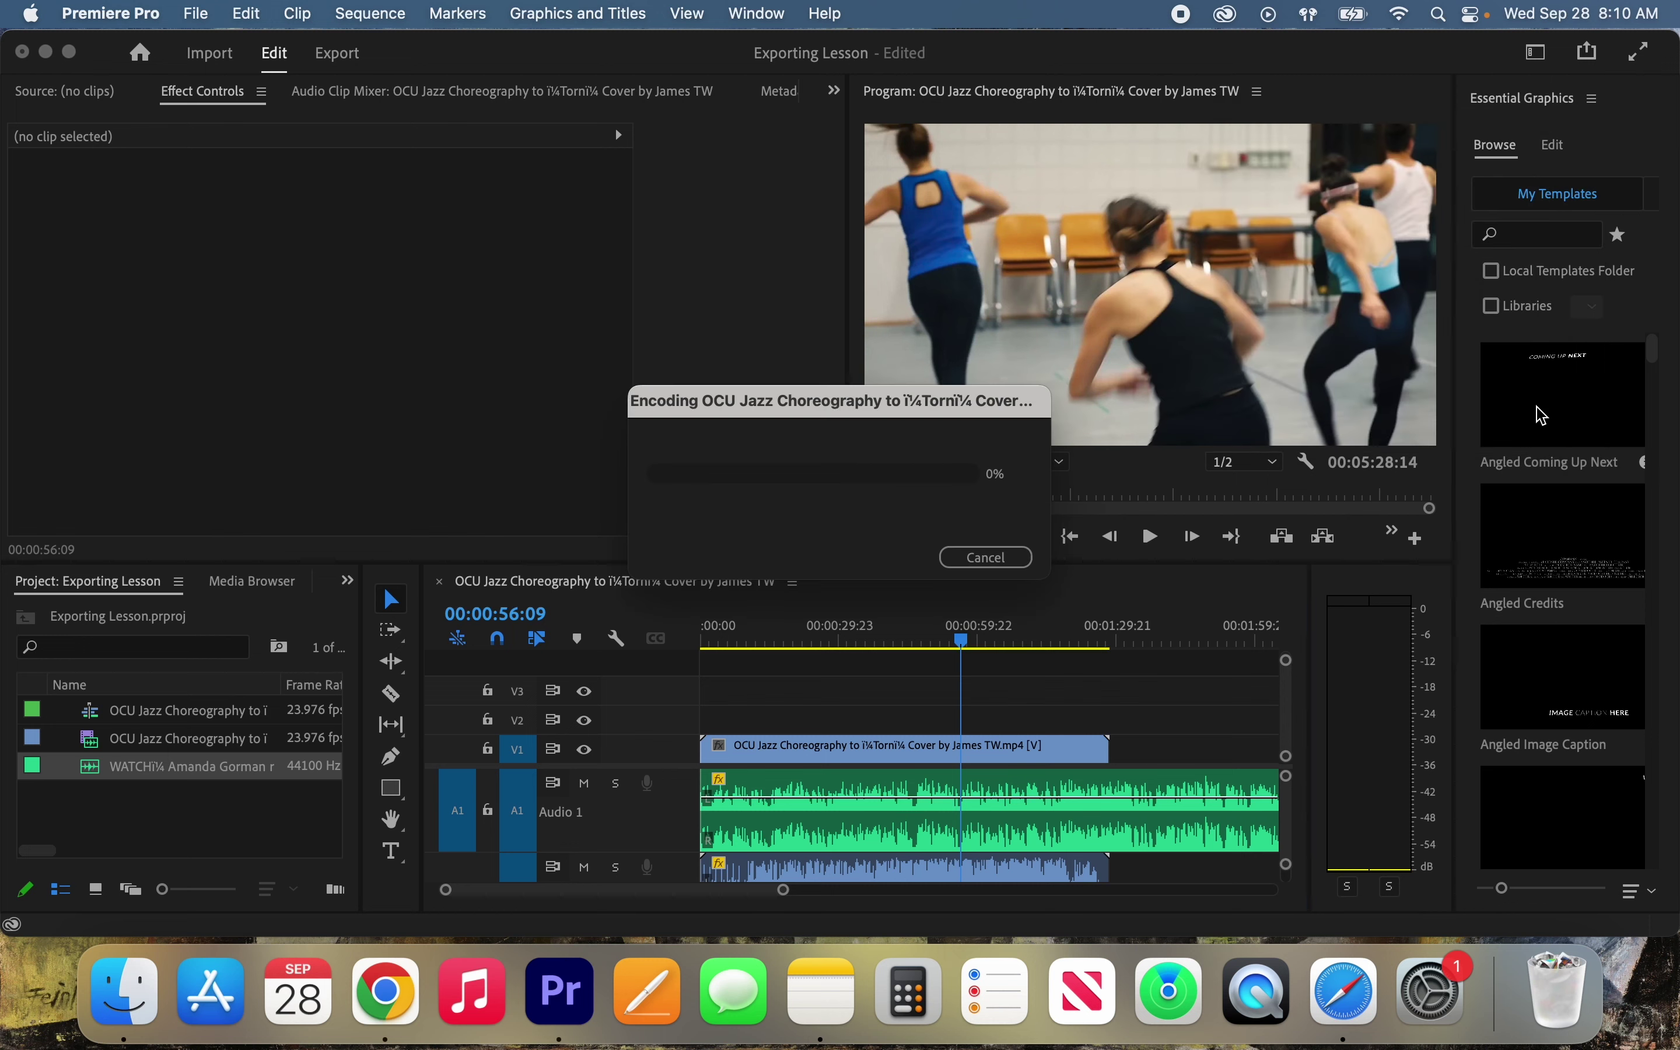